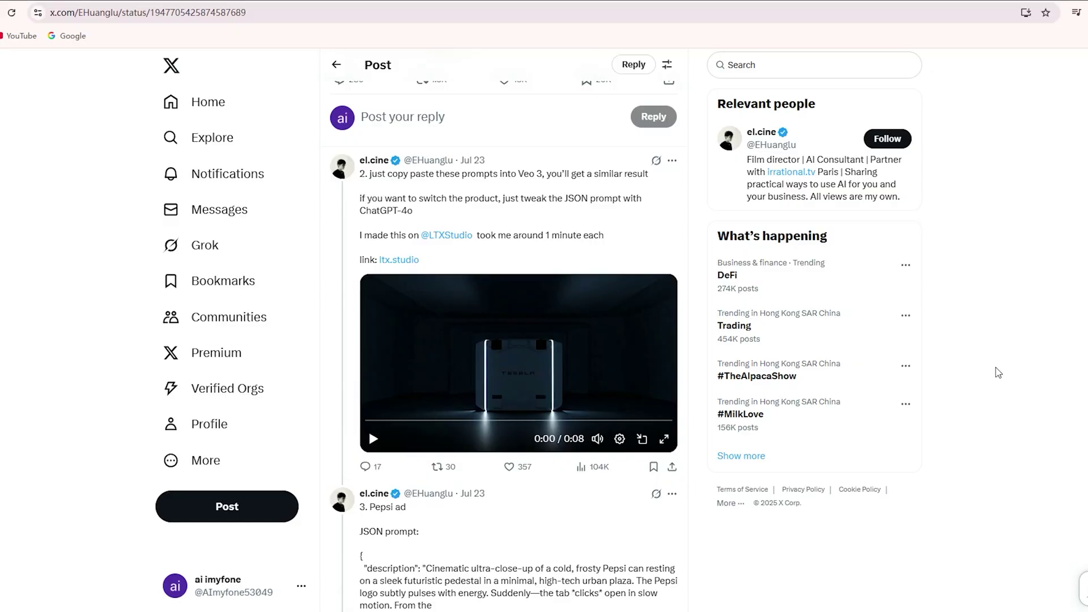
# - Watch the Tesla and Apple ad clips in the X thread full screen
pyautogui.scroll(1, 998, 372)
pyautogui.scroll(-2, 998, 373)
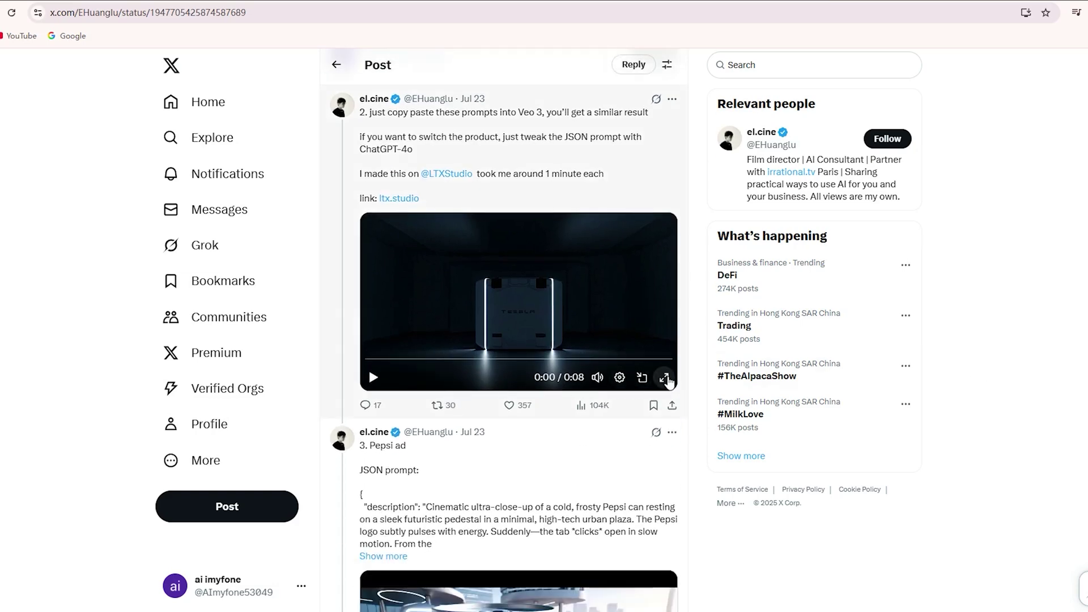
pyautogui.click(665, 378)
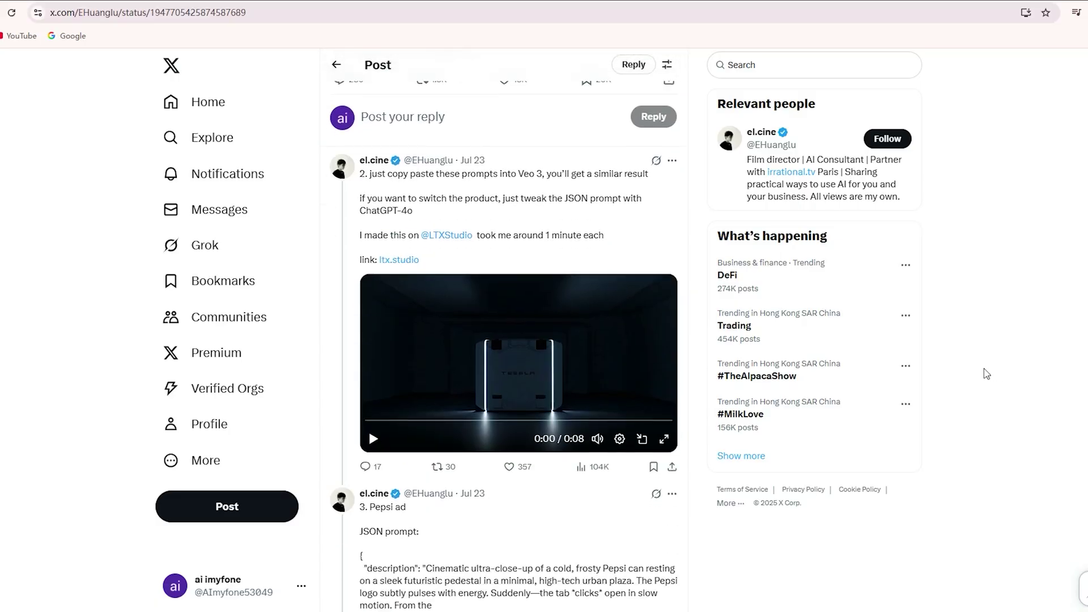
pyautogui.scroll(-1, 985, 371)
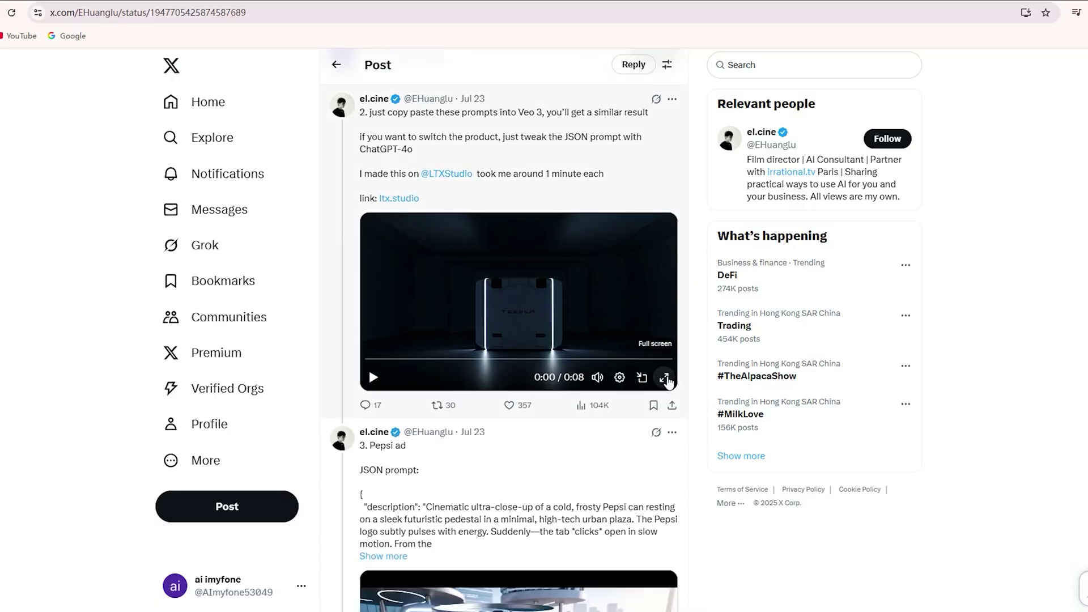
pyautogui.click(642, 385)
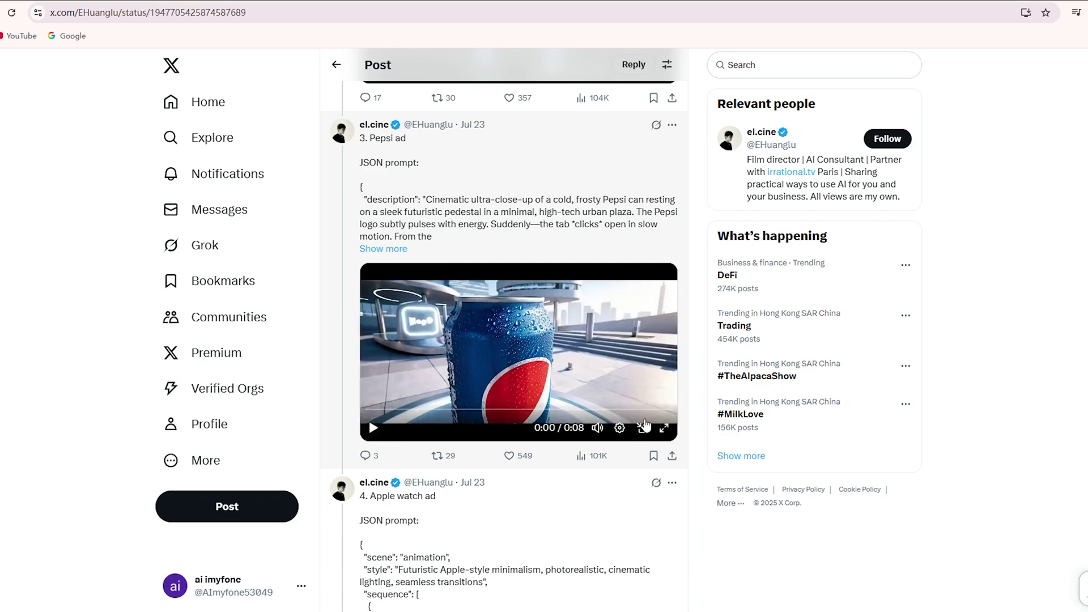
# - Watch the Pepsi ad full screen, pause the Apple Watch clip, and scroll to the Dior post
pyautogui.click(663, 429)
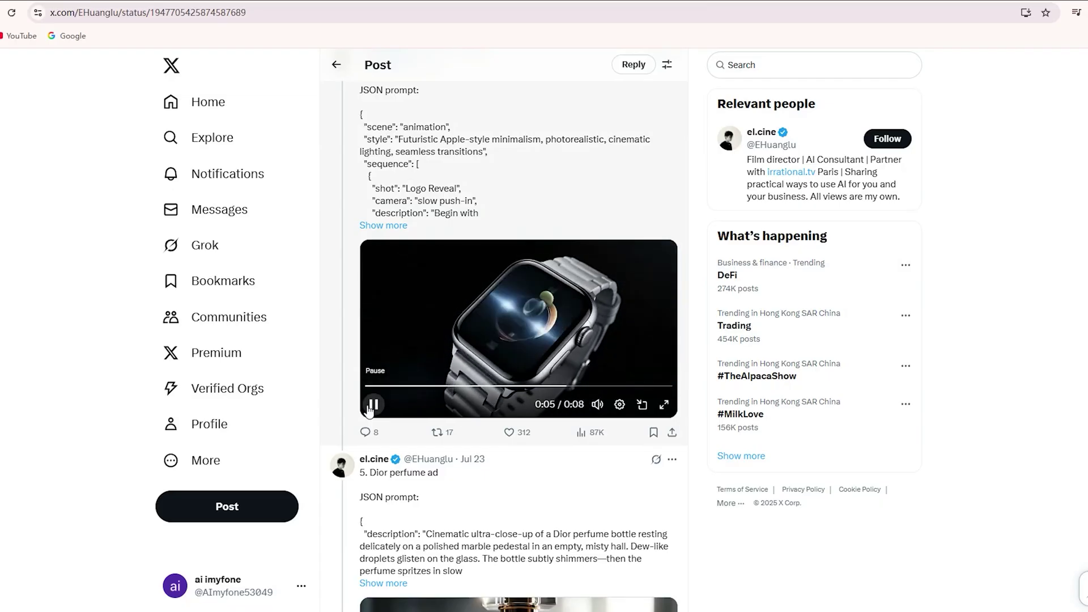
pyautogui.click(372, 405)
pyautogui.scroll(-5, 368, 411)
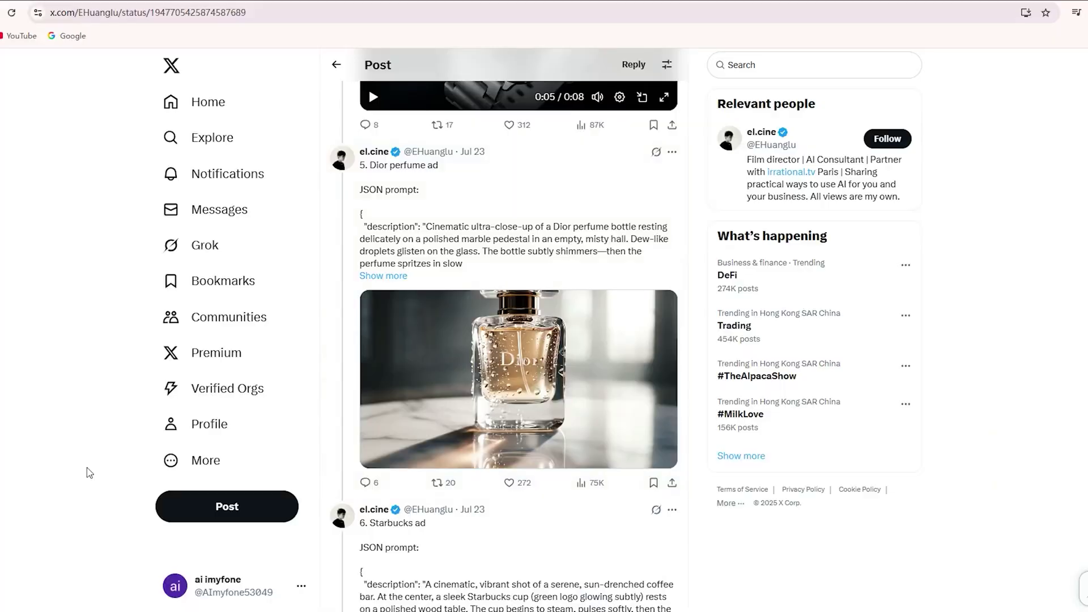
pyautogui.scroll(-4, 403, 421)
pyautogui.scroll(1, 403, 424)
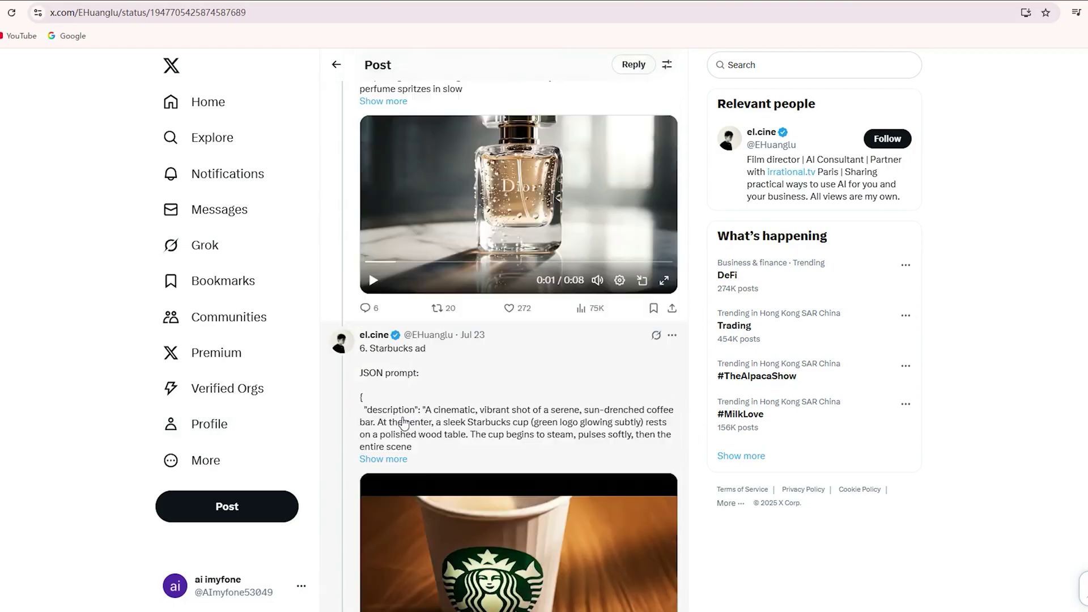
pyautogui.scroll(1, 403, 423)
pyautogui.scroll(-5, 403, 423)
pyautogui.scroll(9, 404, 424)
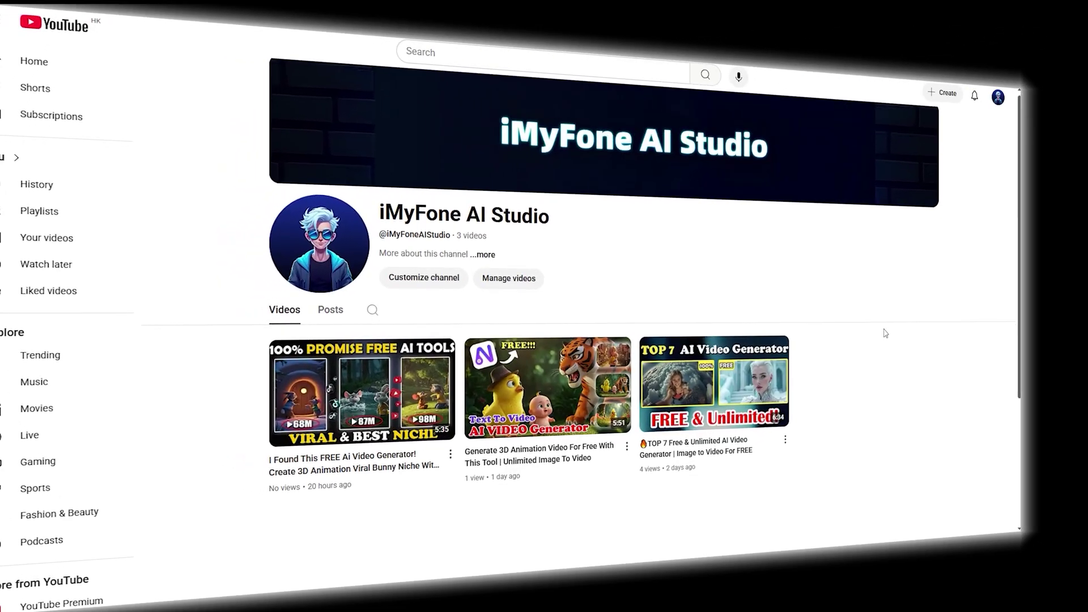
pyautogui.scroll(-1, 885, 333)
pyautogui.scroll(1, 885, 333)
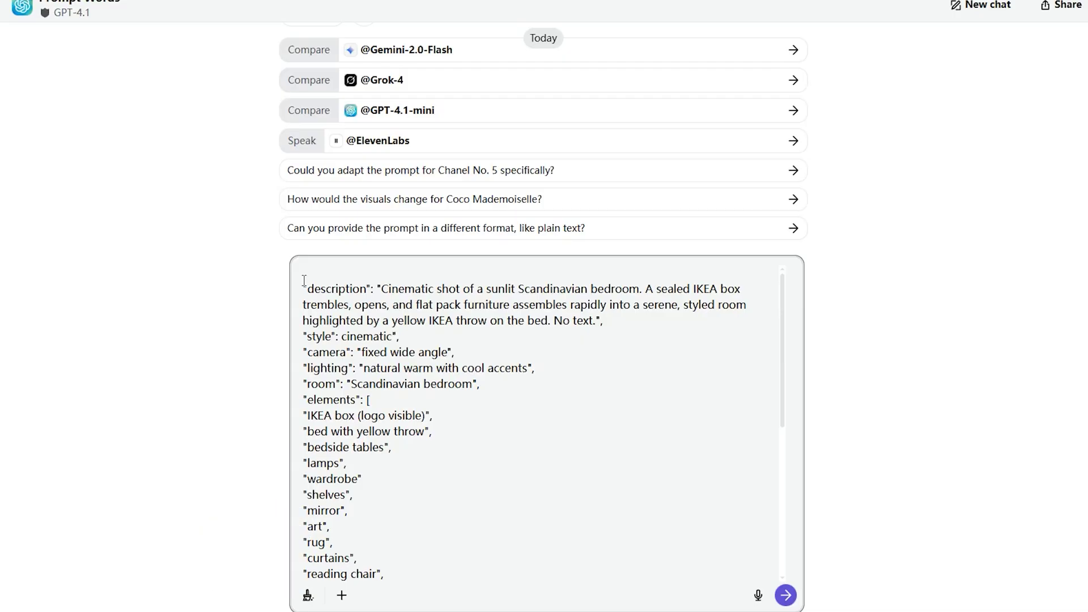
# - Send GPT-4.1 the IKEA JSON prompt with a request to adapt it for Chanel perfume
pyautogui.moveTo(304, 274); pyautogui.dragTo(364, 444)
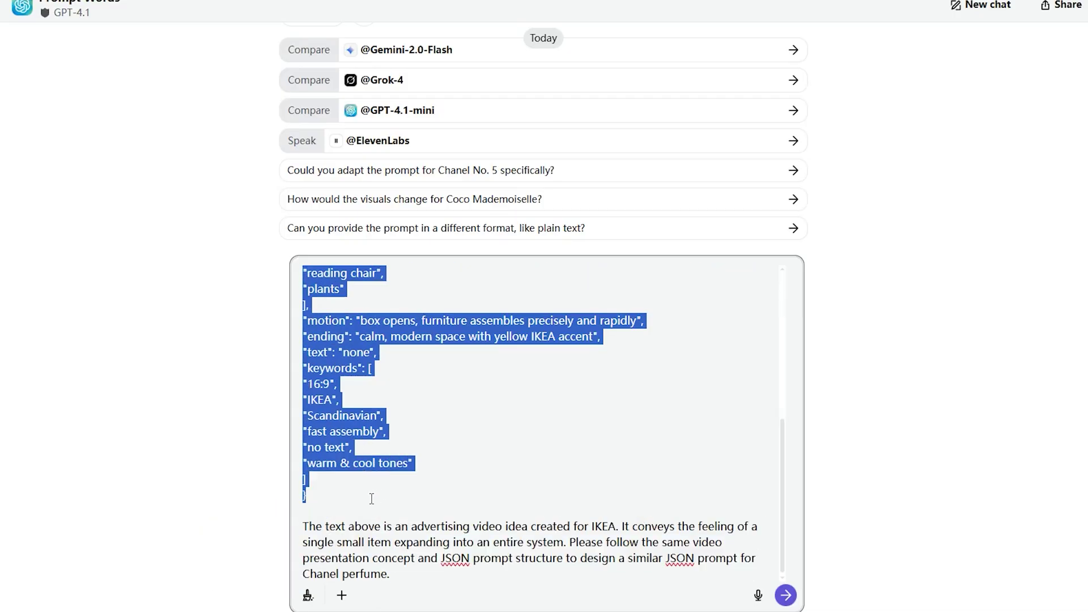
pyautogui.moveTo(395, 526); pyautogui.dragTo(447, 526)
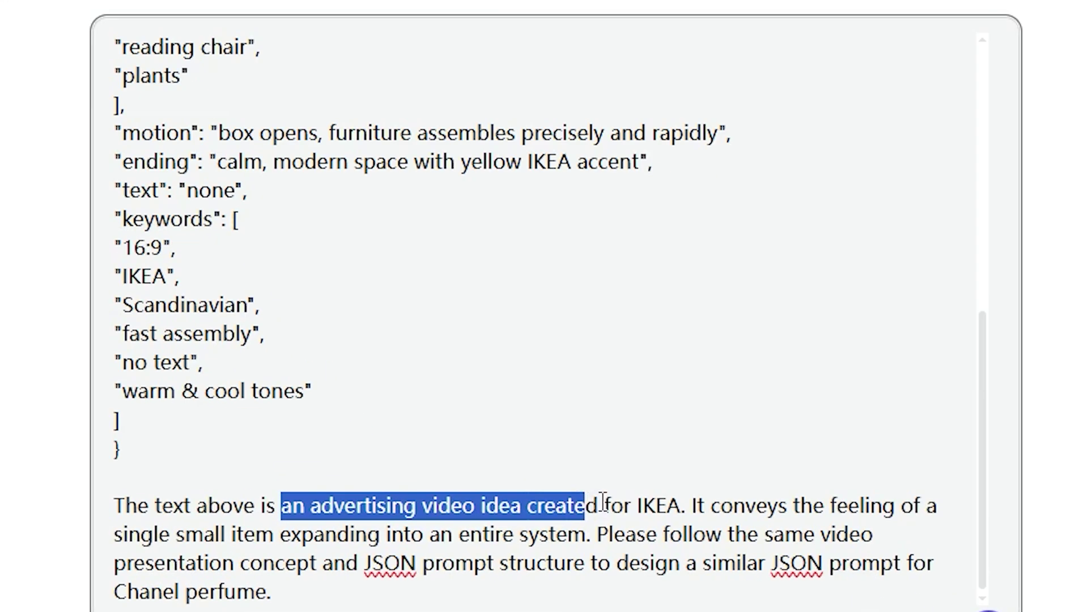
pyautogui.moveTo(599, 504); pyautogui.dragTo(636, 505)
pyautogui.moveTo(777, 517); pyautogui.dragTo(293, 533)
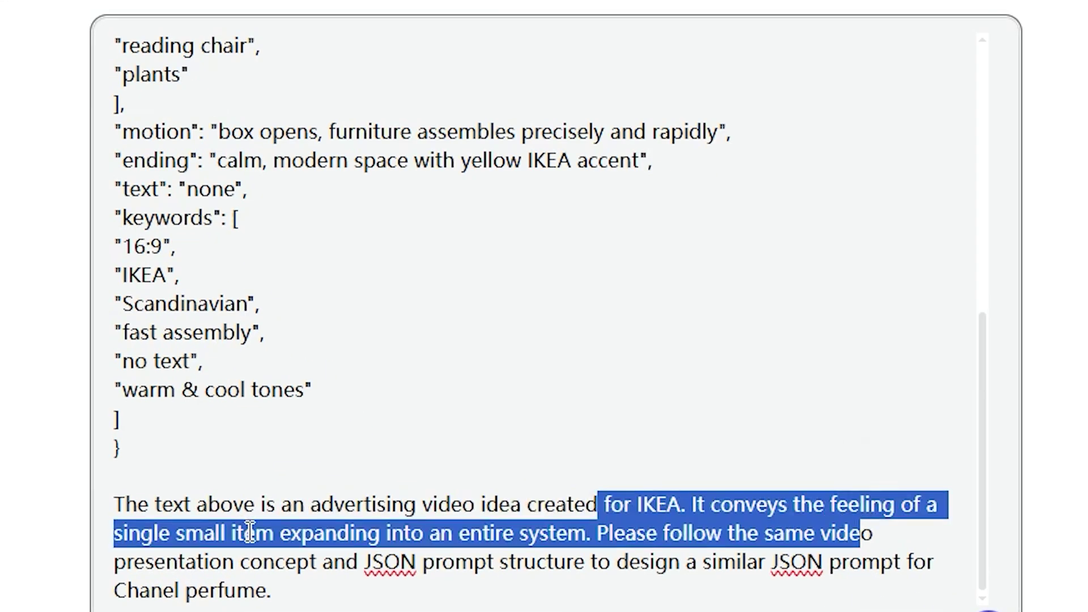
pyautogui.click(599, 534)
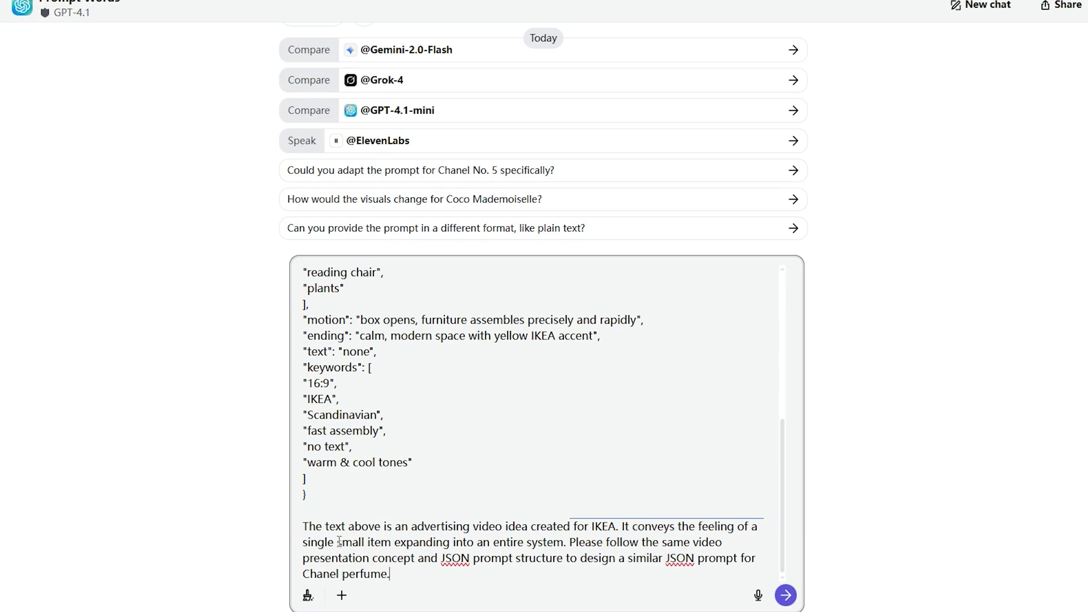
pyautogui.click(989, 610)
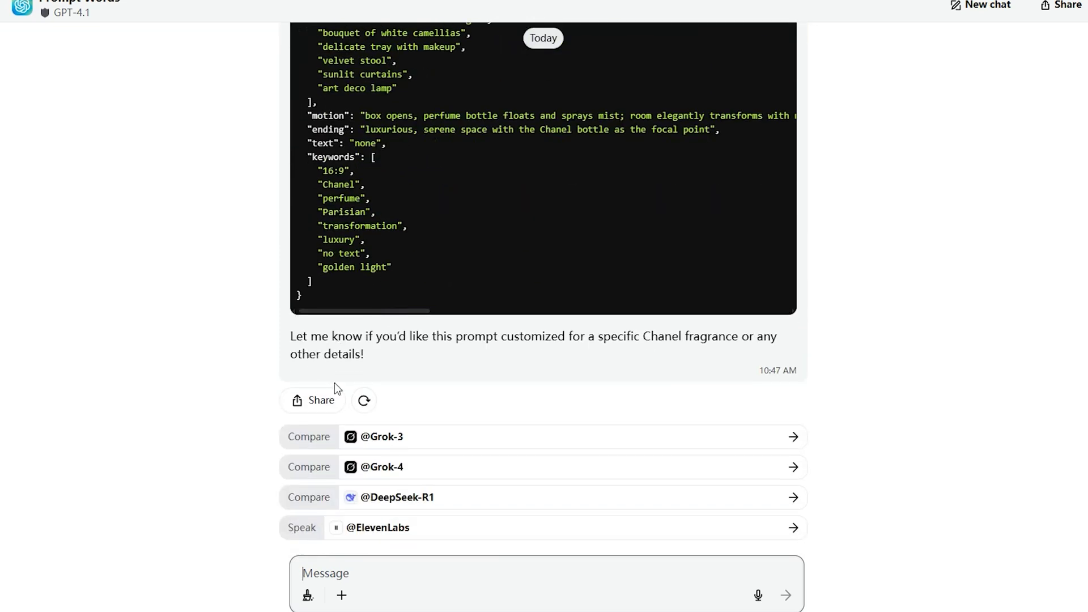
pyautogui.scroll(7, 748, 384)
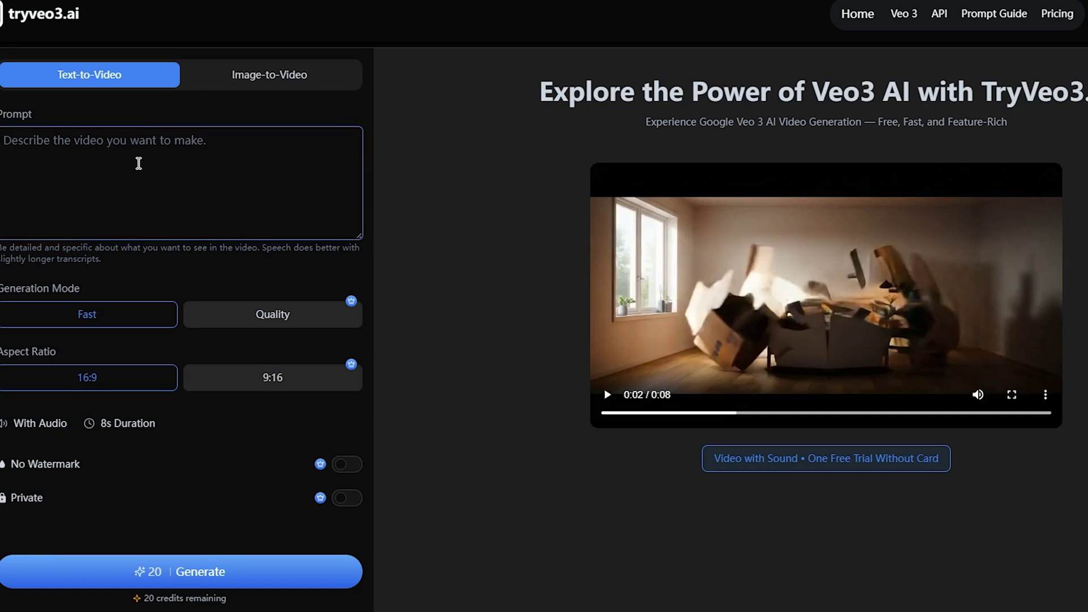
# - Generate an 8-second 16:9 Chanel perfume clip in Fast mode
pyautogui.click(216, 566)
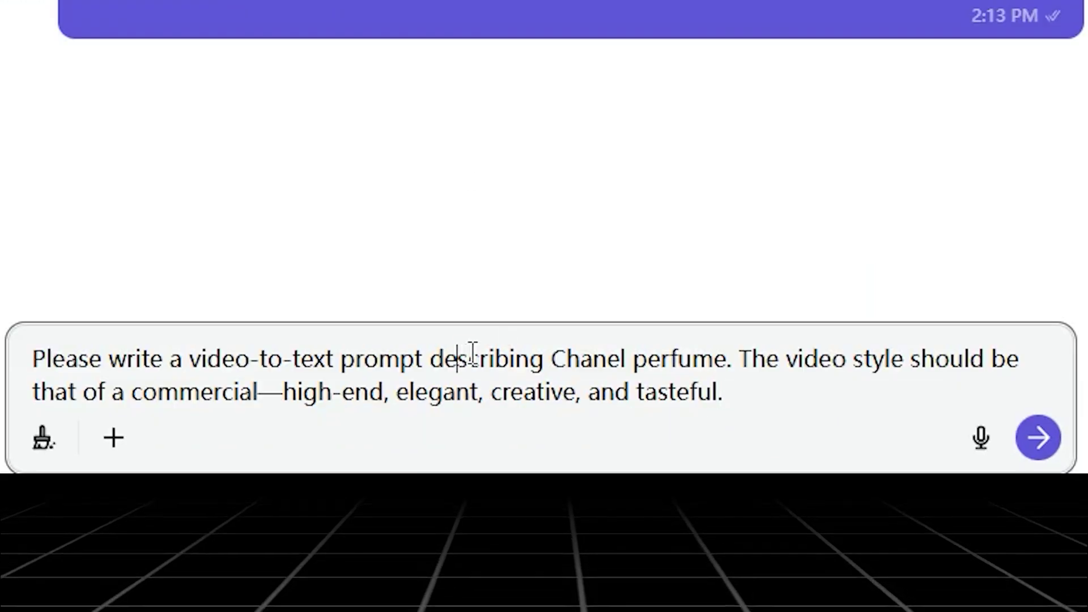
# - Send Poe the request for a high-end, elegant Chanel perfume commercial prompt
pyautogui.moveTo(456, 357); pyautogui.dragTo(513, 354)
pyautogui.click(600, 391)
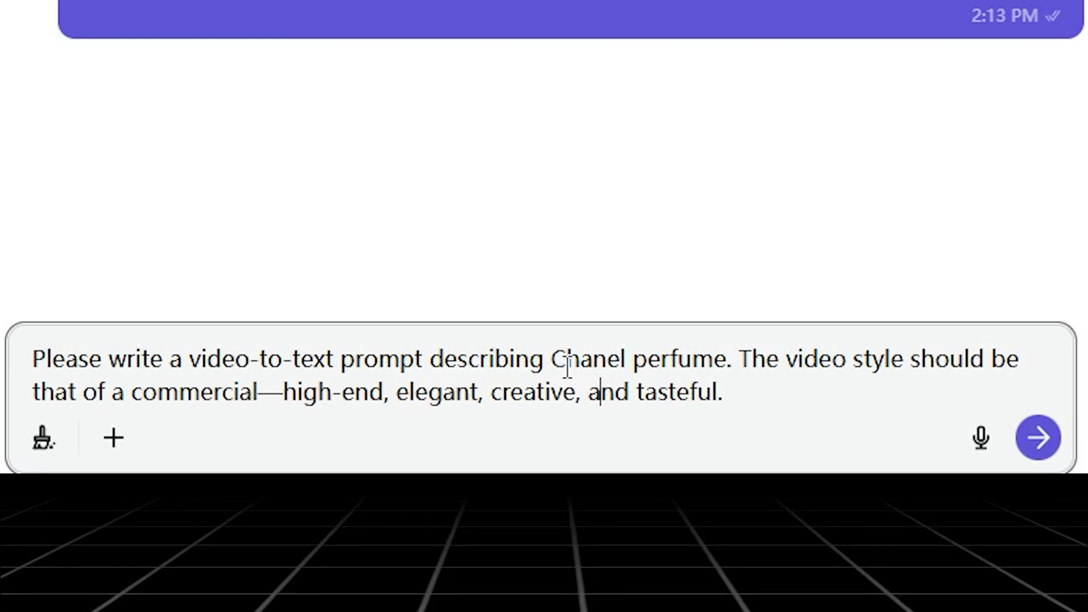
pyautogui.moveTo(544, 358); pyautogui.dragTo(734, 359)
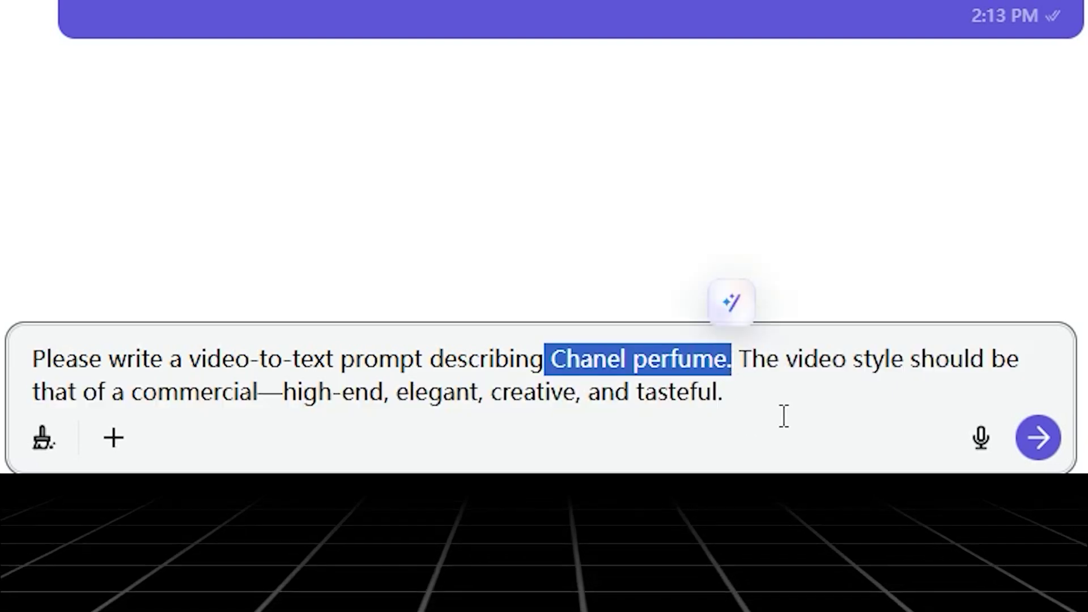
pyautogui.click(862, 408)
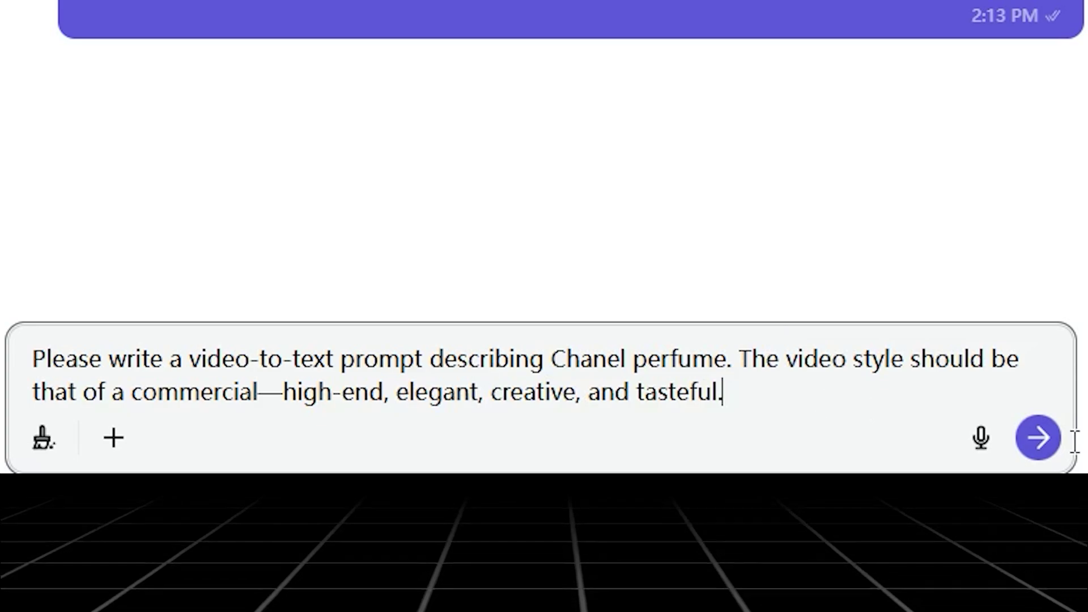
pyautogui.click(1038, 437)
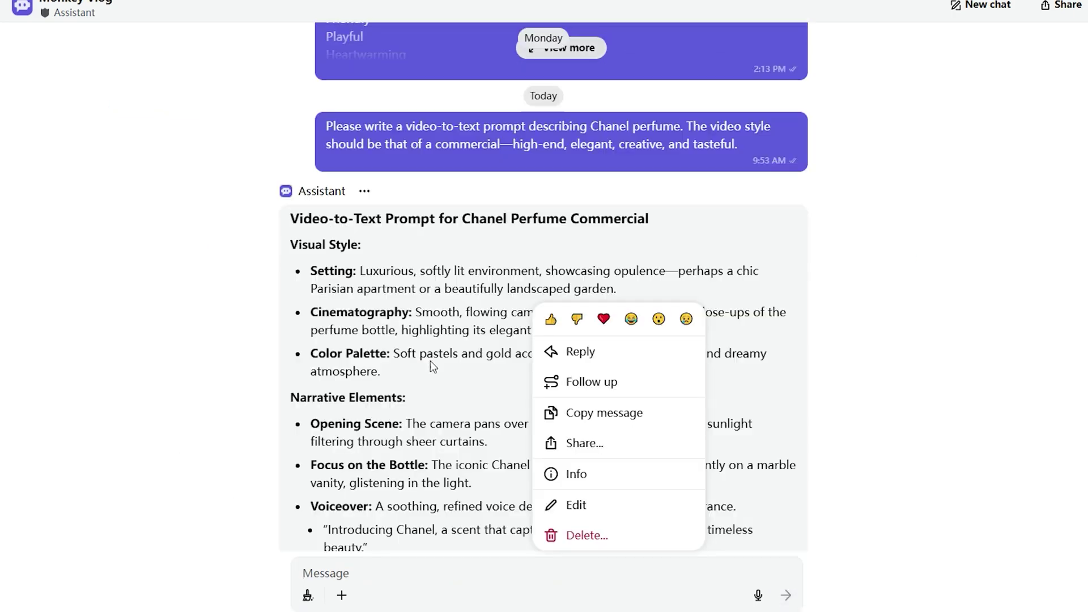
# - Copy the Assistant's Chanel commercial prompt reply
pyautogui.click(430, 361)
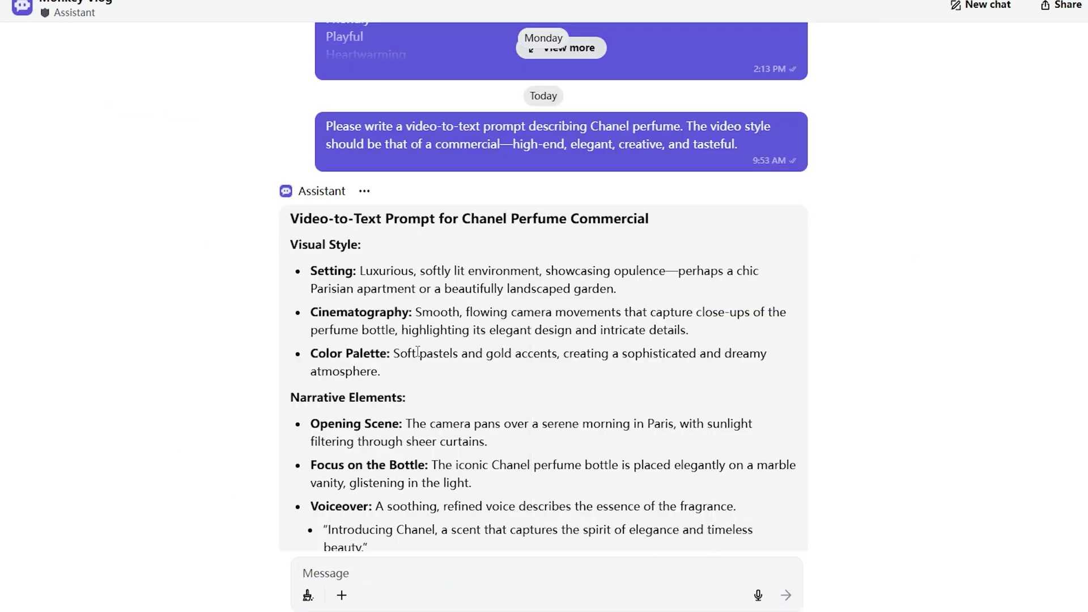
pyautogui.rightClick(430, 360)
pyautogui.click(485, 411)
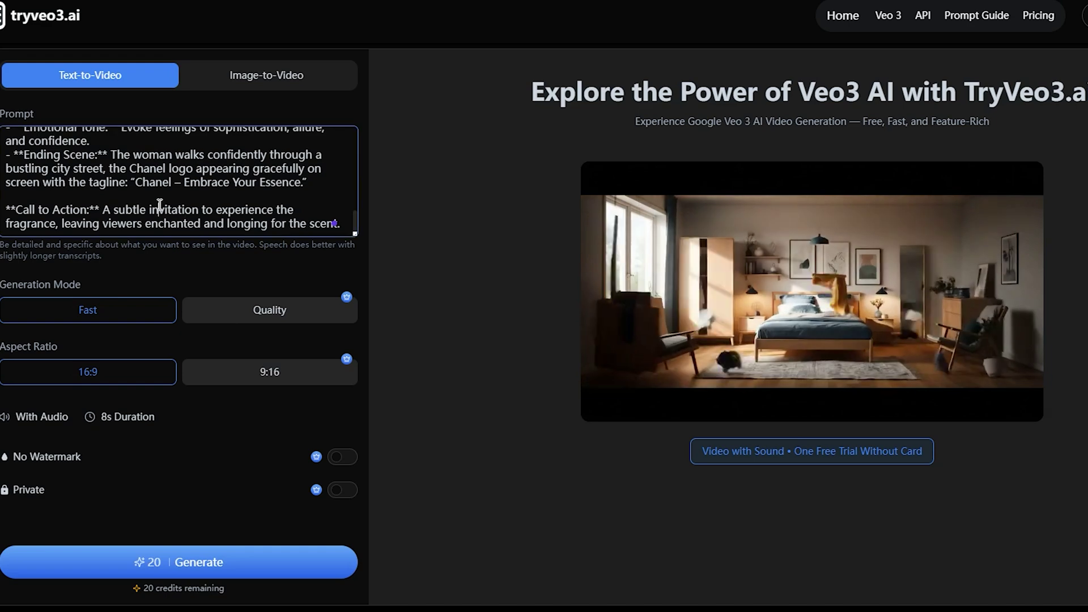
# - Replace the TryVeo3.ai prompt text with the copied Chanel commercial description
pyautogui.hotkey('ctrl', 'a')
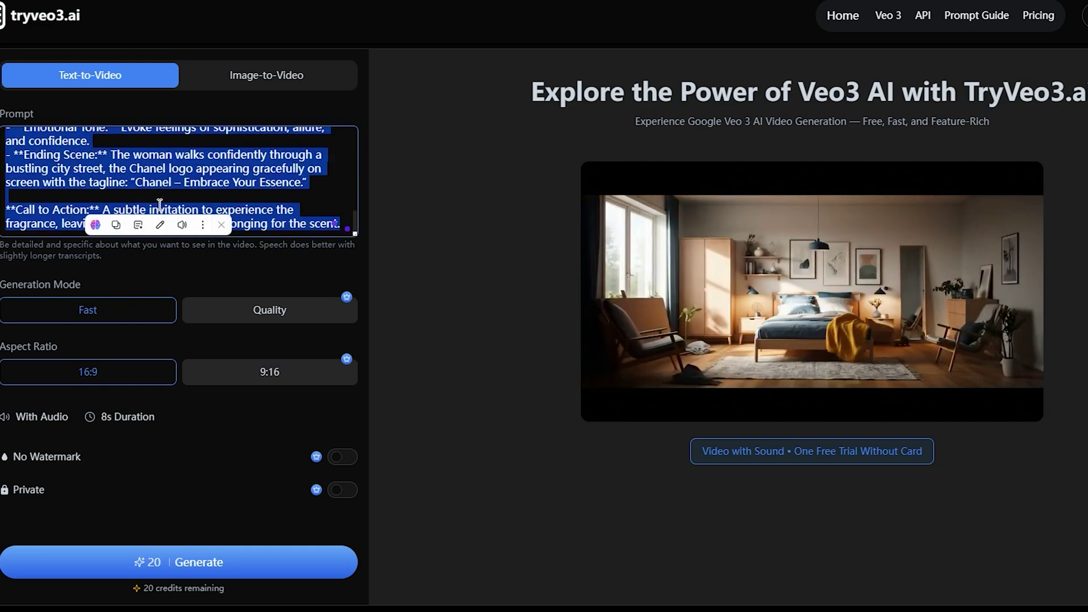
pyautogui.hotkey('ctrl', 'v')
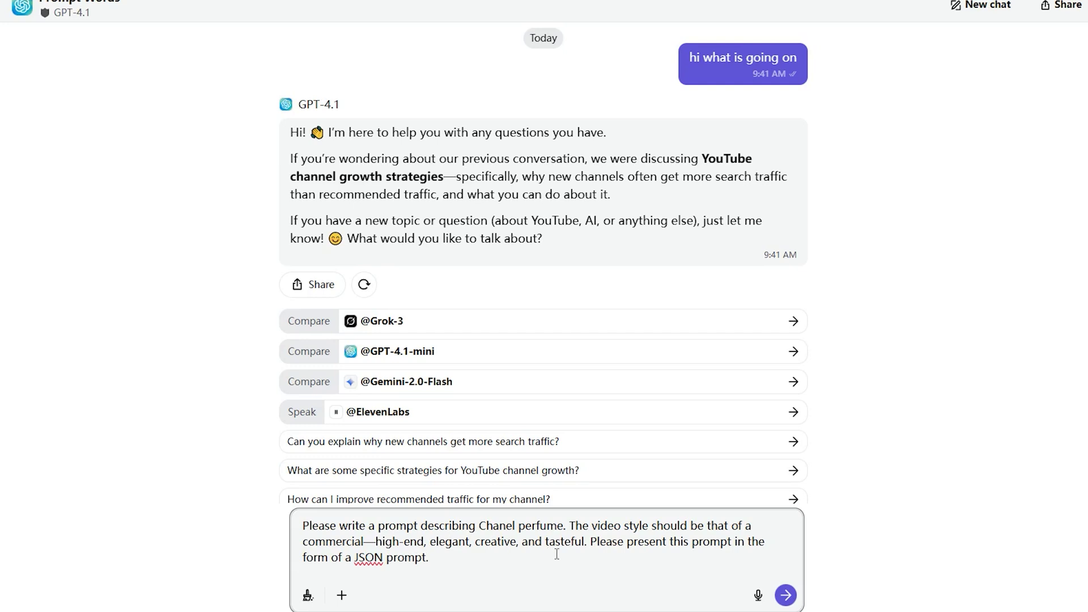
# - Send the JSON-format request and copy GPT-4.1's Chanel perfume JSON prompt
pyautogui.click(785, 596)
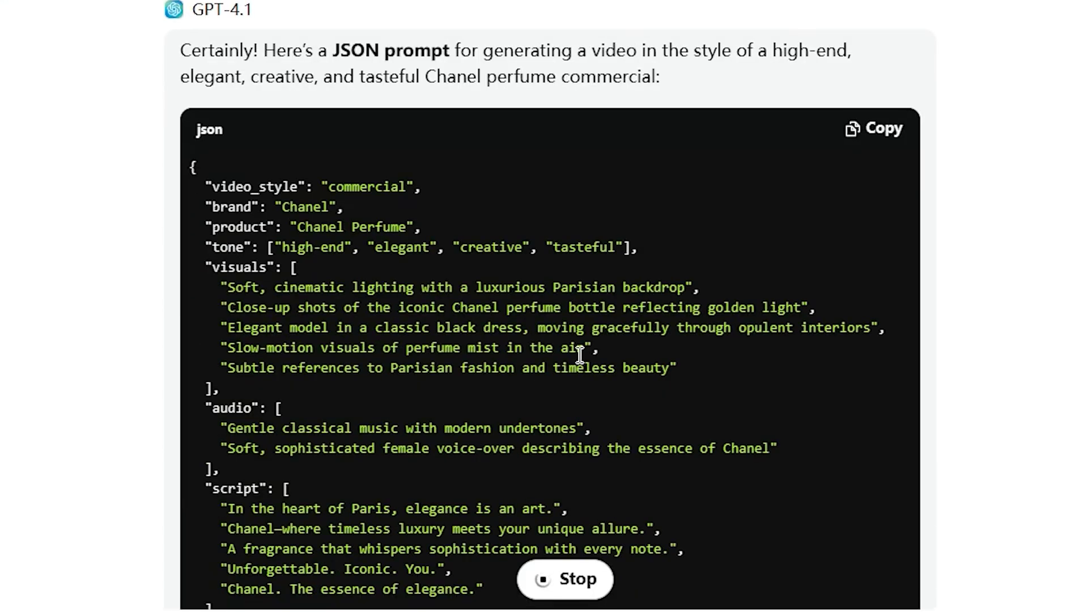
pyautogui.click(876, 130)
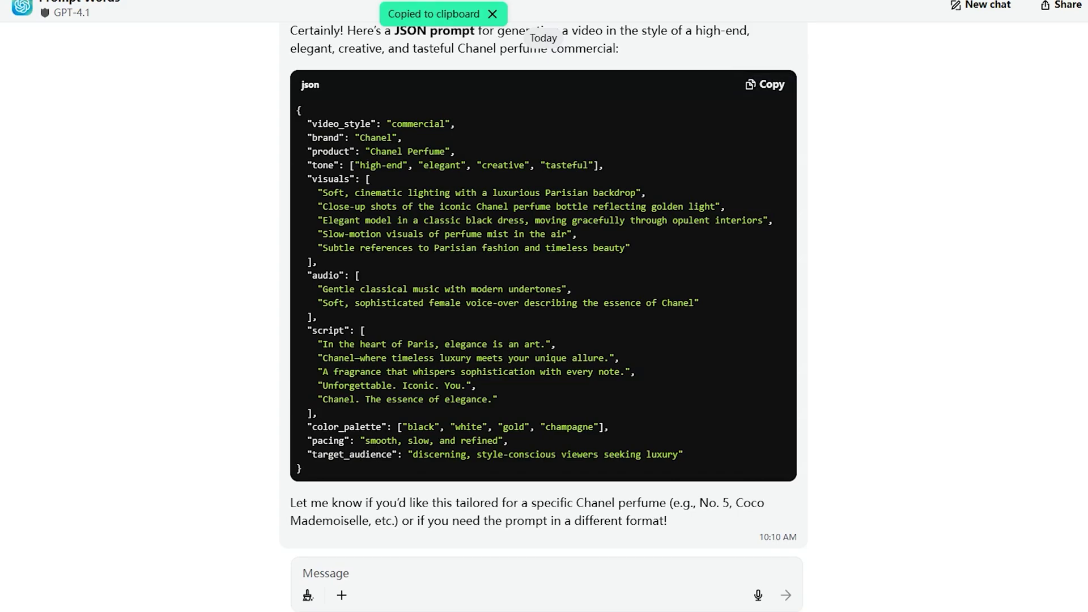
pyautogui.click(266, 558)
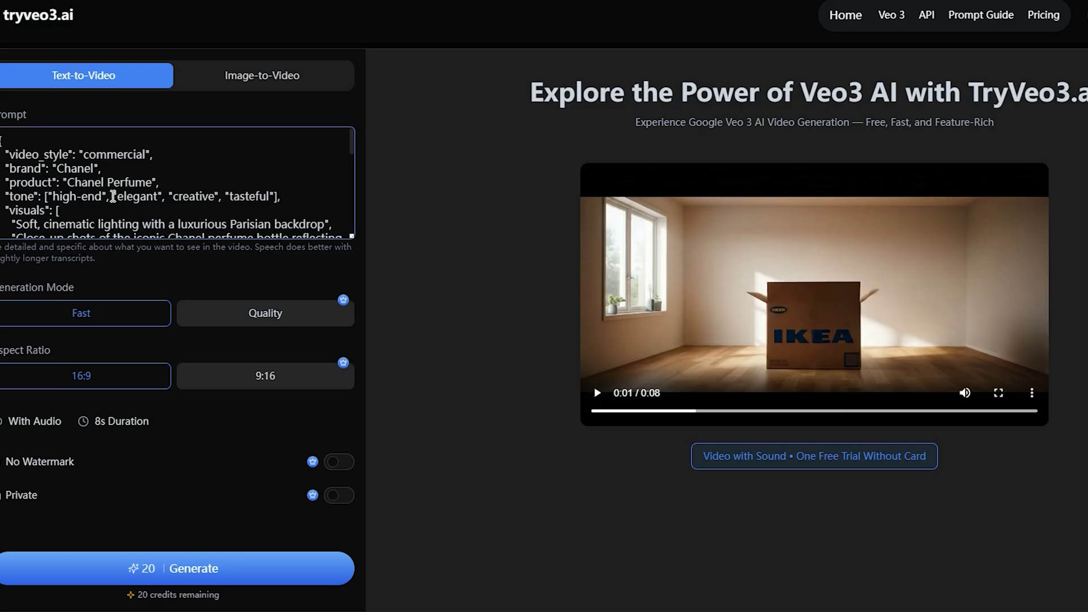
# - Generate the Chanel perfume video from the pasted JSON prompt
pyautogui.hotkey('ctrl', 'a')
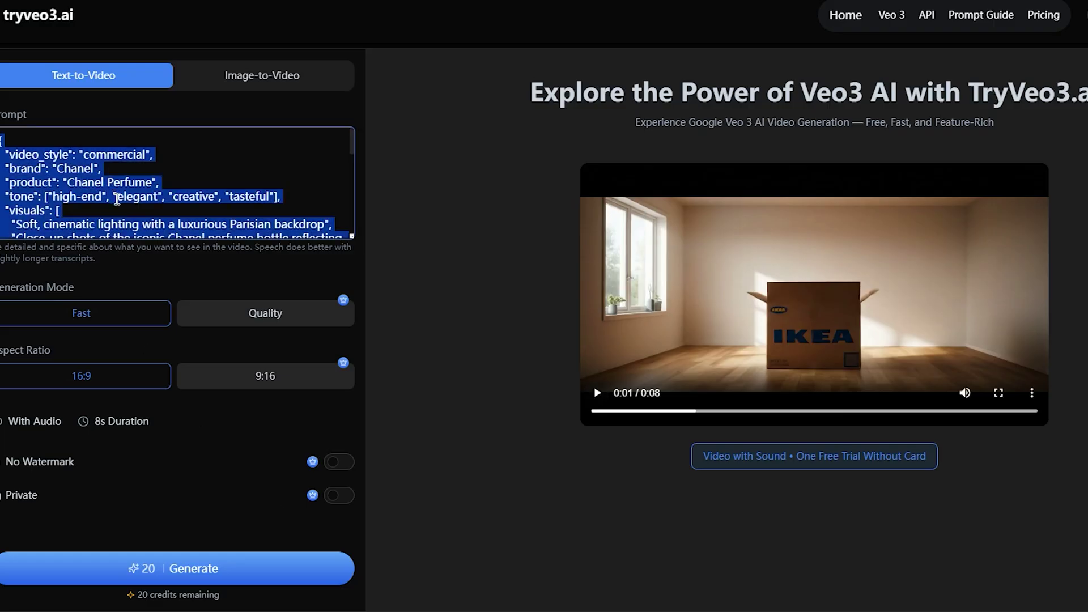
pyautogui.click(119, 200)
pyautogui.click(170, 570)
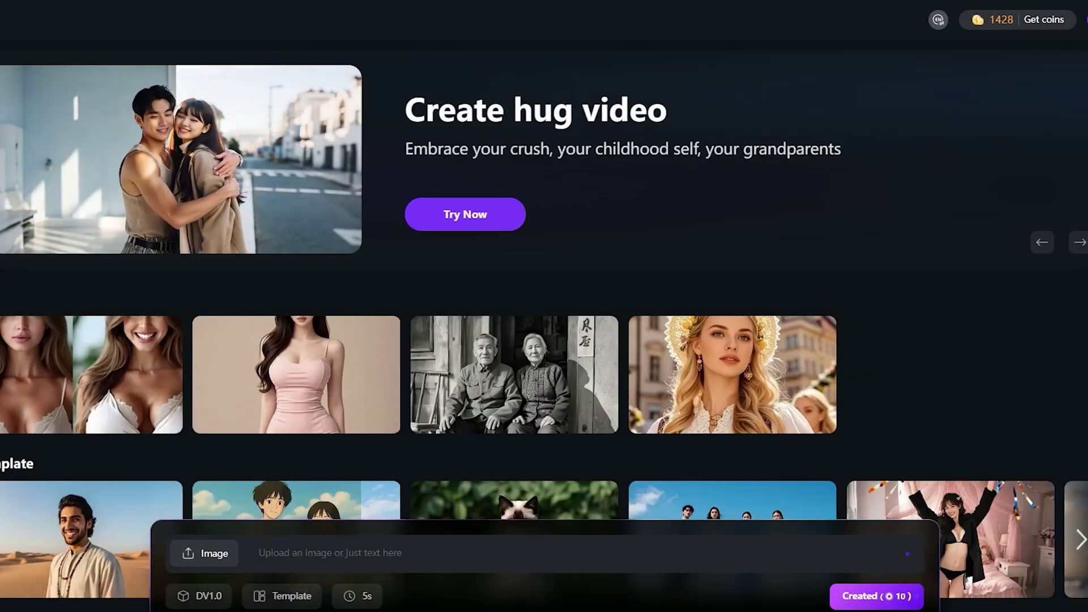
pyautogui.scroll(-3, 170, 291)
pyautogui.scroll(3, 170, 291)
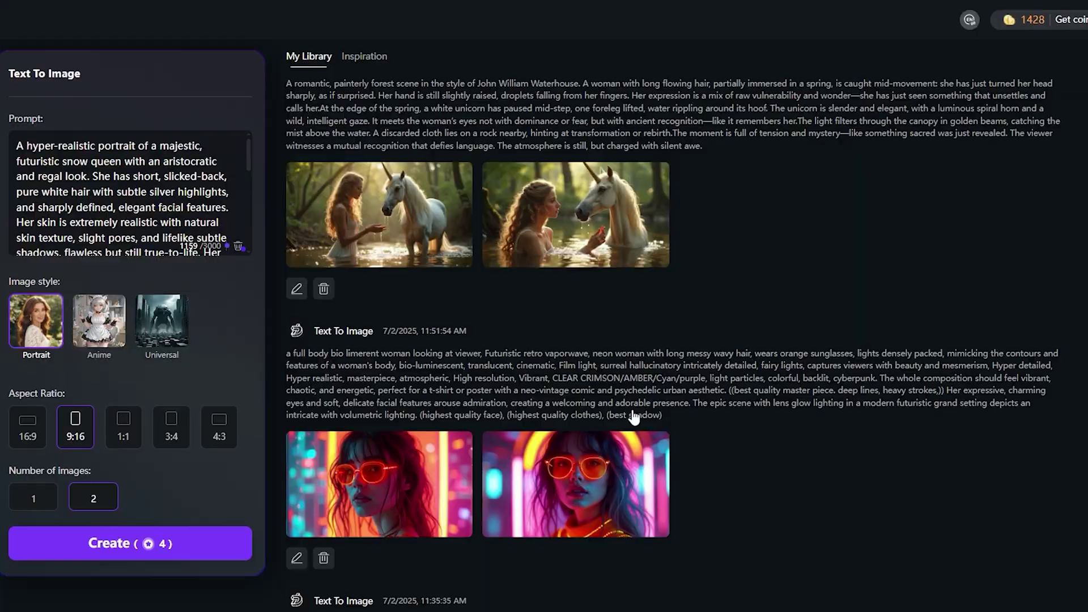
# - Scroll through earlier generations in the DreamVid AI library
pyautogui.scroll(-10, 518, 437)
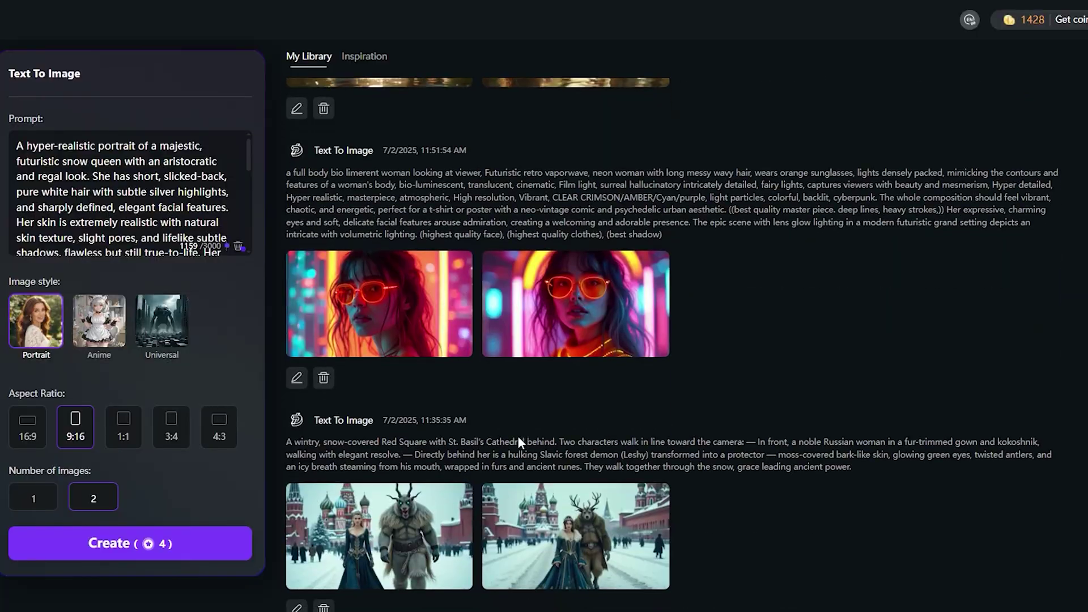
pyautogui.scroll(-12, 514, 441)
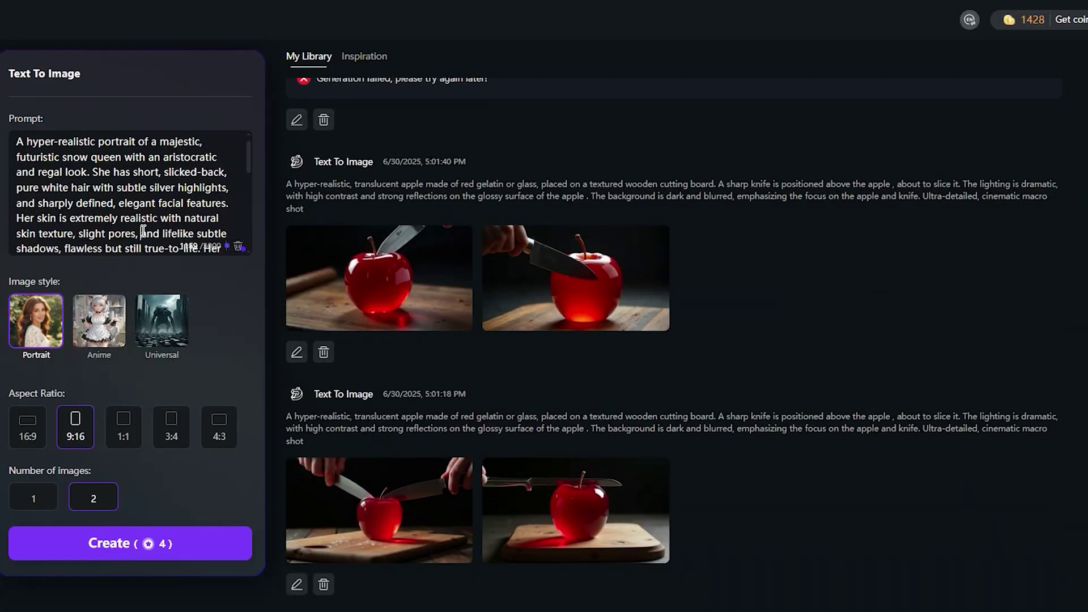
pyautogui.scroll(-5, 143, 231)
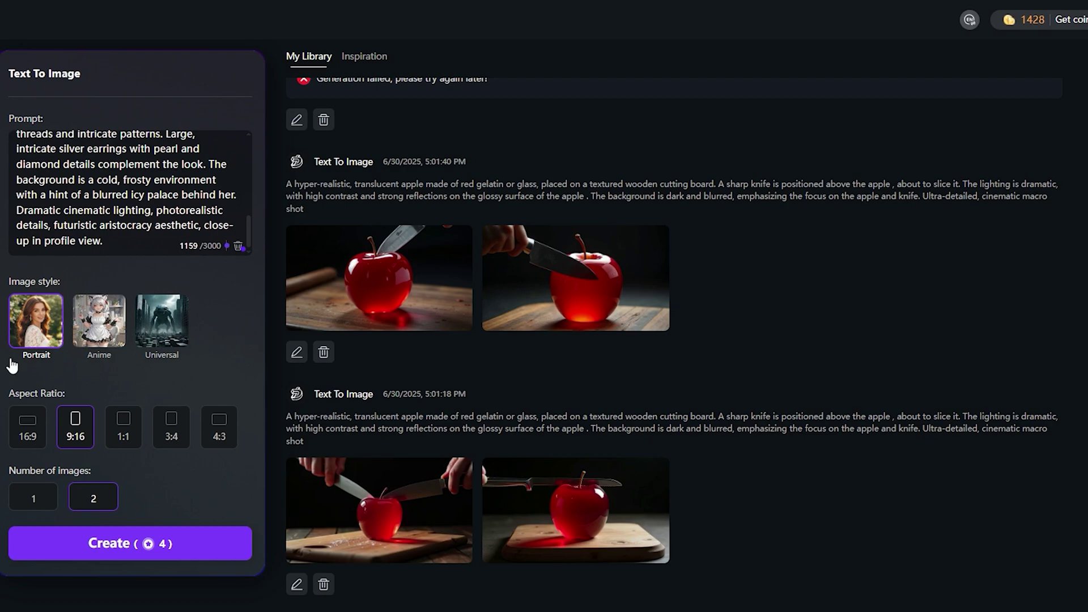
pyautogui.scroll(-6, 408, 324)
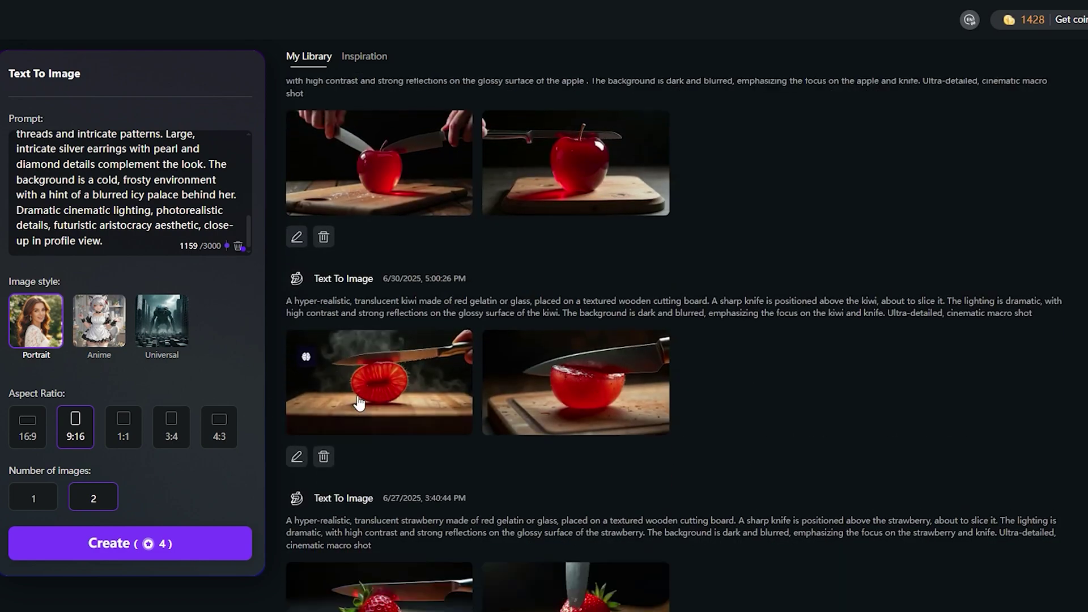
pyautogui.scroll(7, 465, 371)
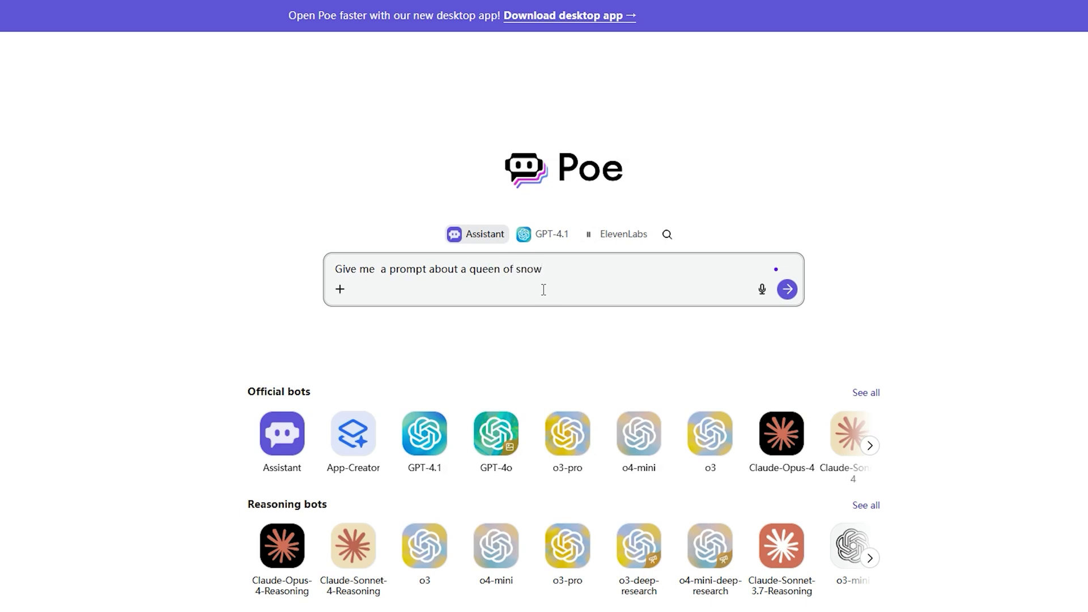
# - Send the snow-queen request and select the Assistant's Queen of Snow prompt
pyautogui.press('Return')
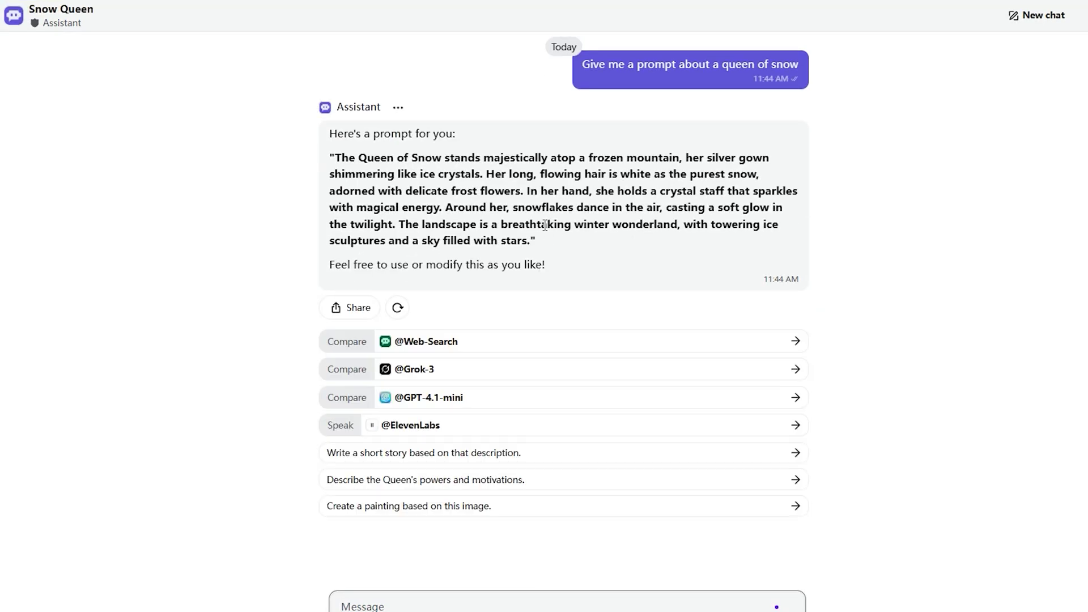
pyautogui.moveTo(334, 144); pyautogui.dragTo(525, 209)
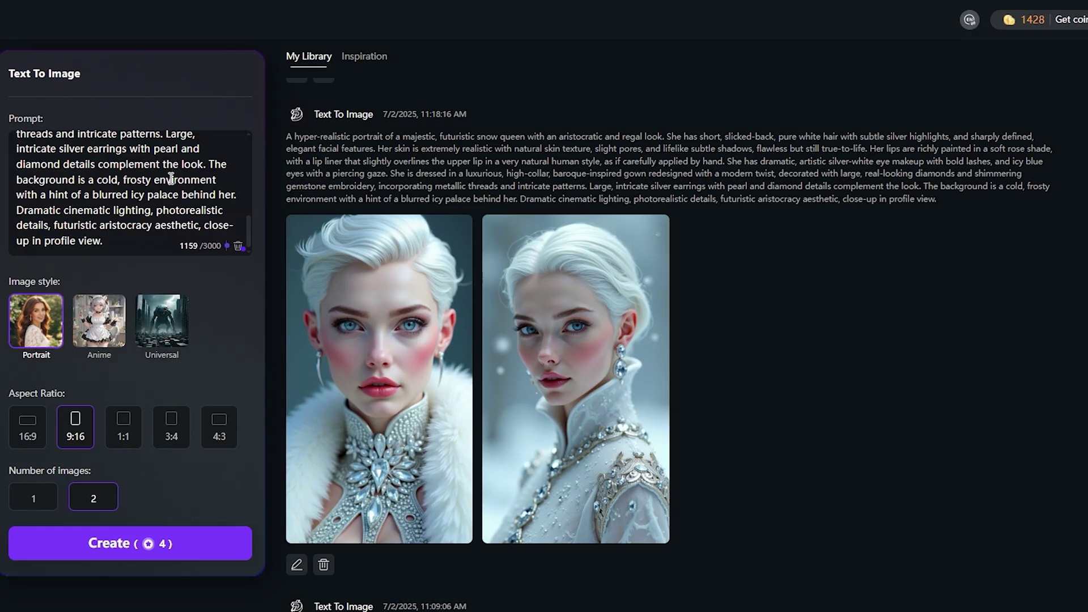
# - Replace the old text-to-image prompt with the pasted Queen of Snow description
pyautogui.tripleClick(171, 179)
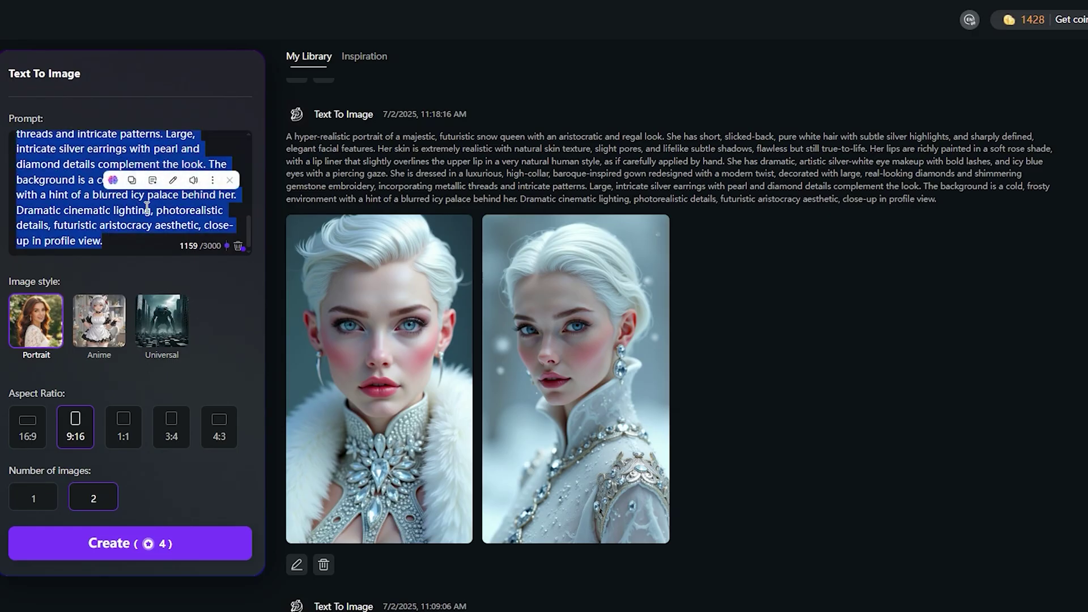
pyautogui.press('BackSpace')
pyautogui.hotkey('ctrl', 'v')
pyautogui.scroll(2, 172, 193)
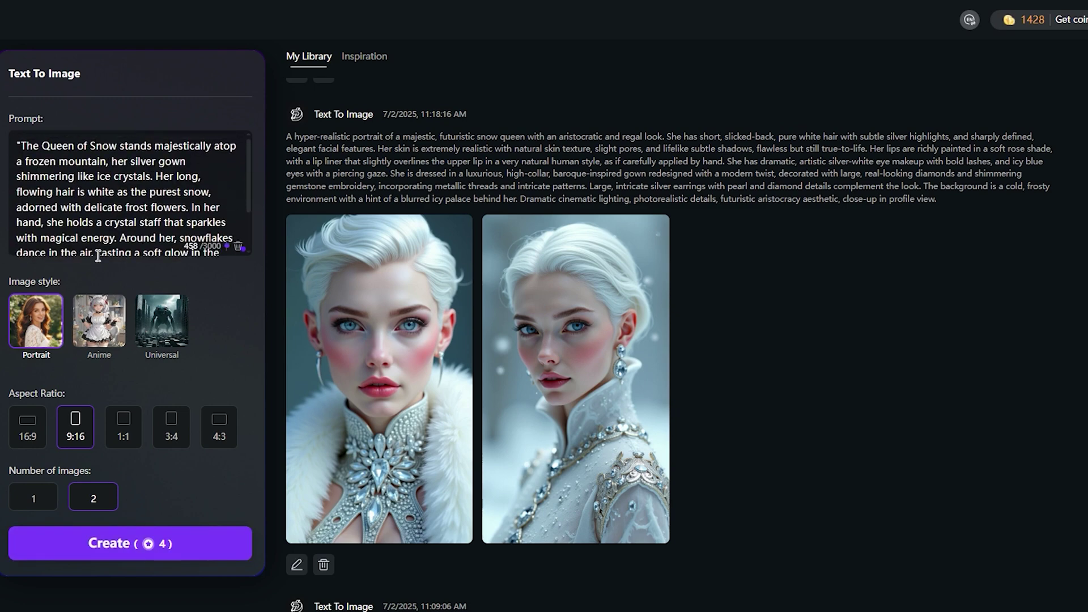
# - Keep Portrait as the image style and view the first snow-queen portrait full size
pyautogui.click(111, 328)
pyautogui.scroll(-5, 363, 348)
pyautogui.scroll(4, 364, 349)
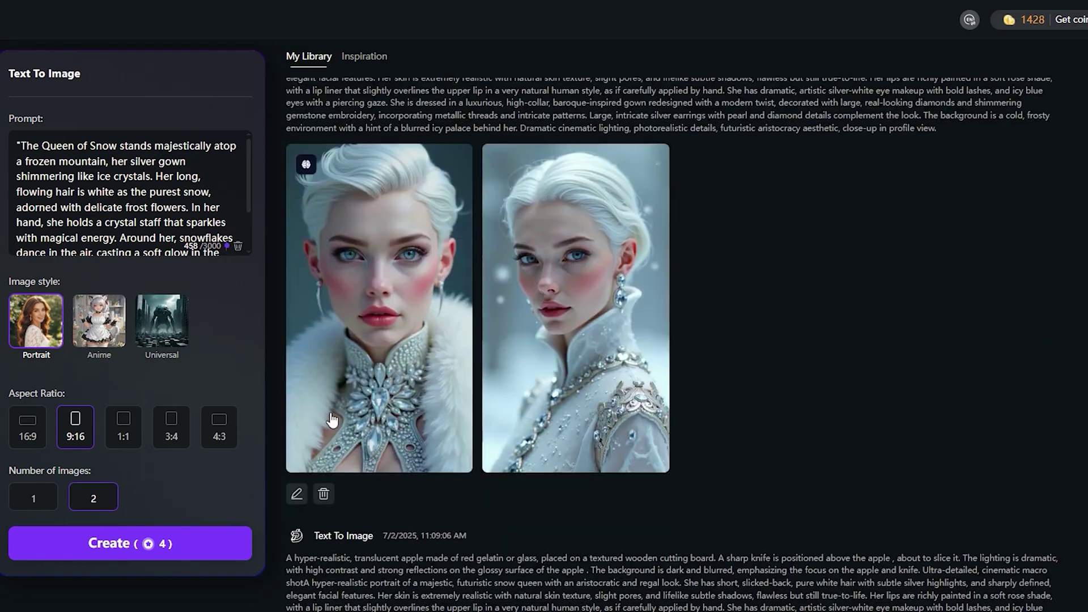
pyautogui.click(363, 348)
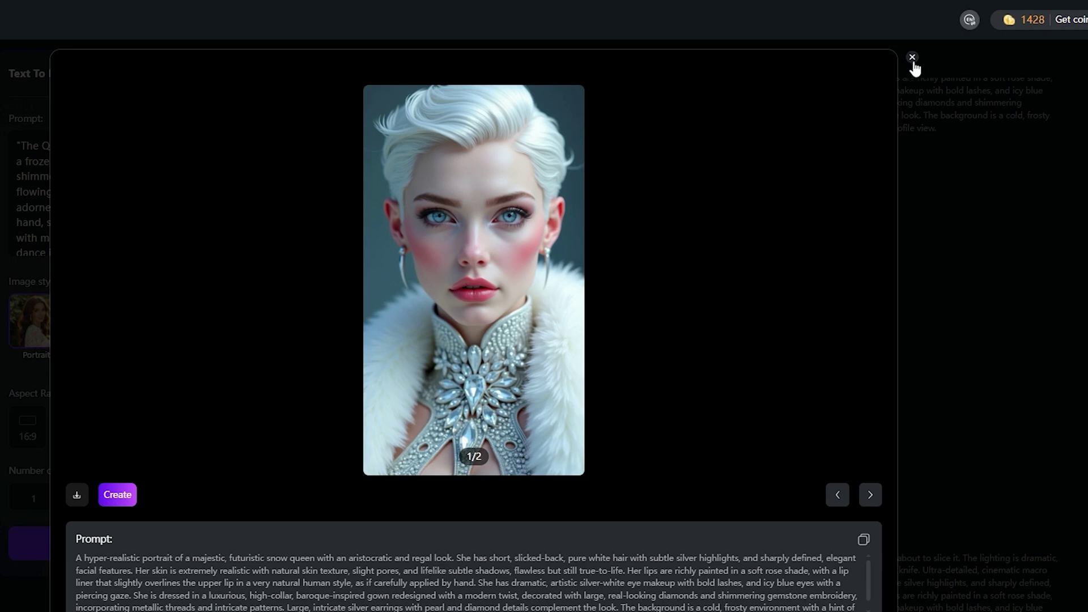
# - Browse the second snow-queen portrait and both wide snow-queen images at full size
pyautogui.click(870, 495)
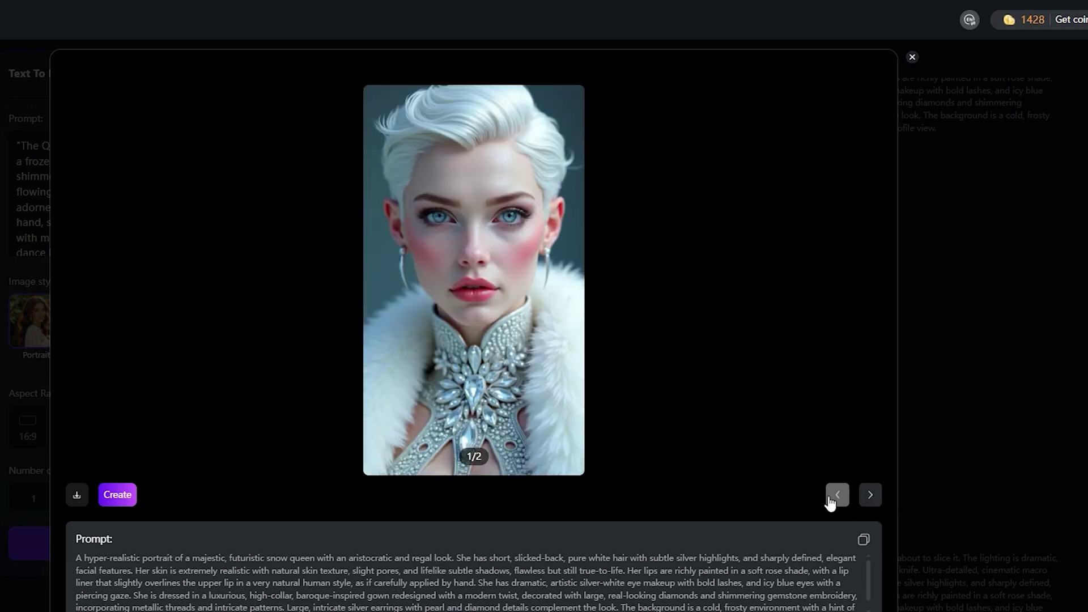
pyautogui.click(868, 498)
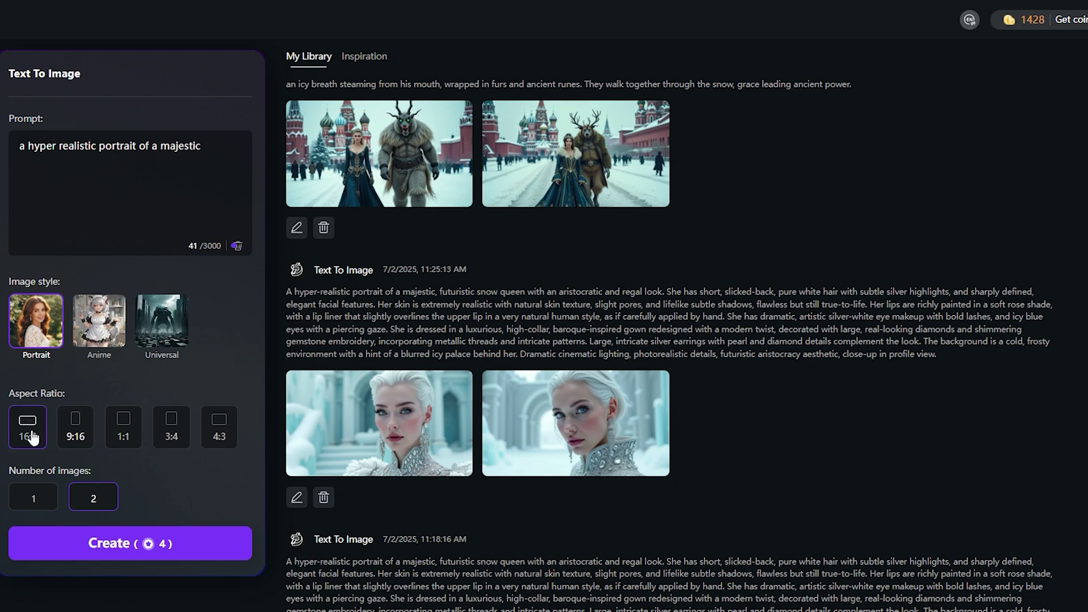
pyautogui.click(379, 422)
pyautogui.click(870, 496)
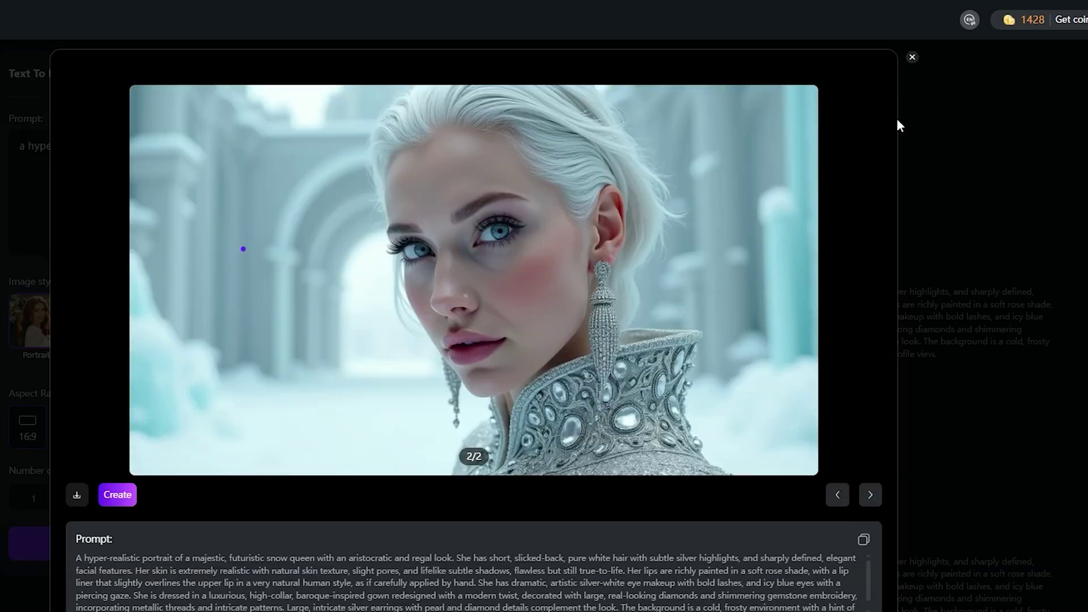
pyautogui.click(910, 58)
# - View the two Red Square images full size, then close the viewer
pyautogui.scroll(3, 723, 253)
pyautogui.click(389, 306)
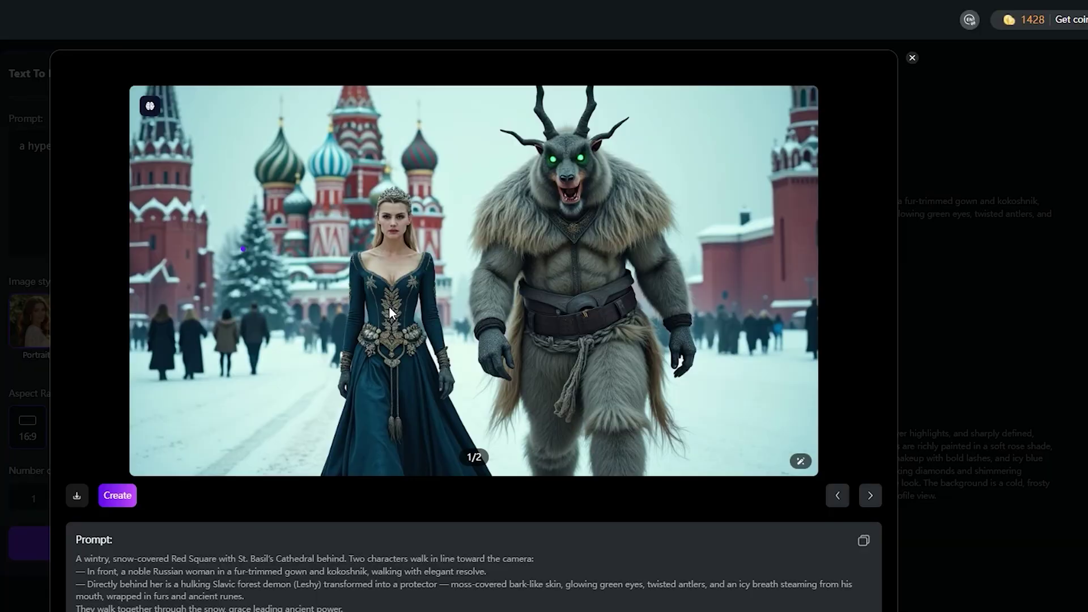
pyautogui.click(863, 499)
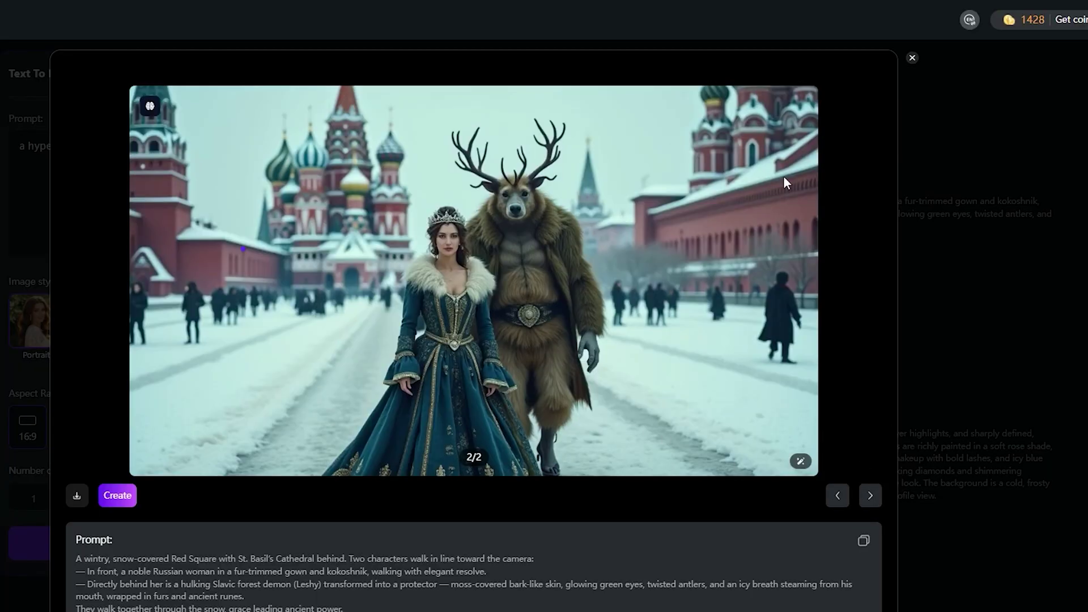
pyautogui.click(911, 58)
# - Preview both neon sunglasses images full size
pyautogui.scroll(1, 381, 365)
pyautogui.click(383, 362)
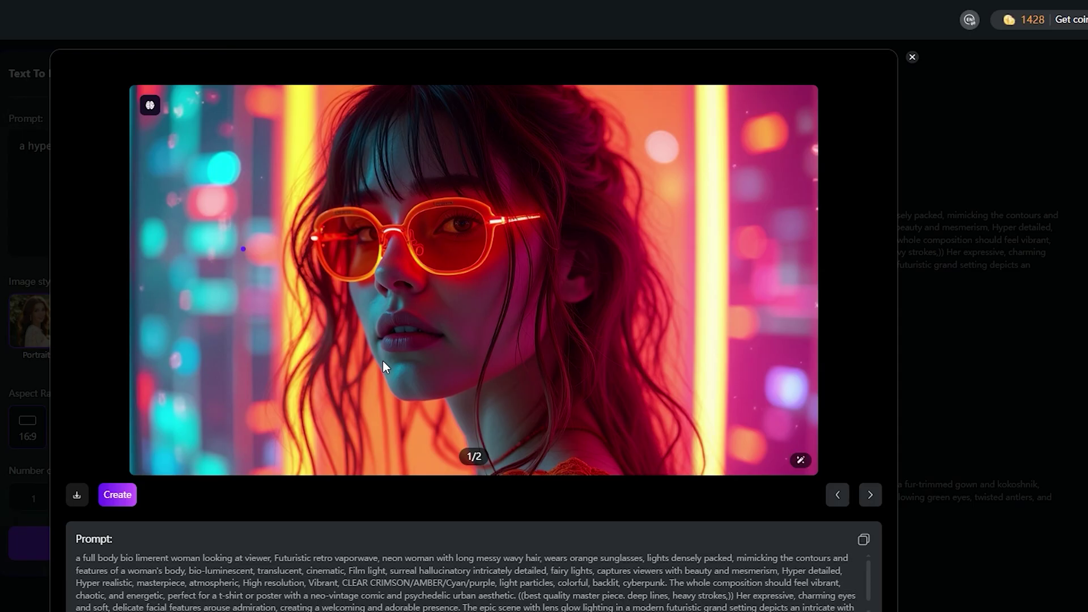
pyautogui.click(910, 59)
pyautogui.click(658, 301)
pyautogui.click(911, 58)
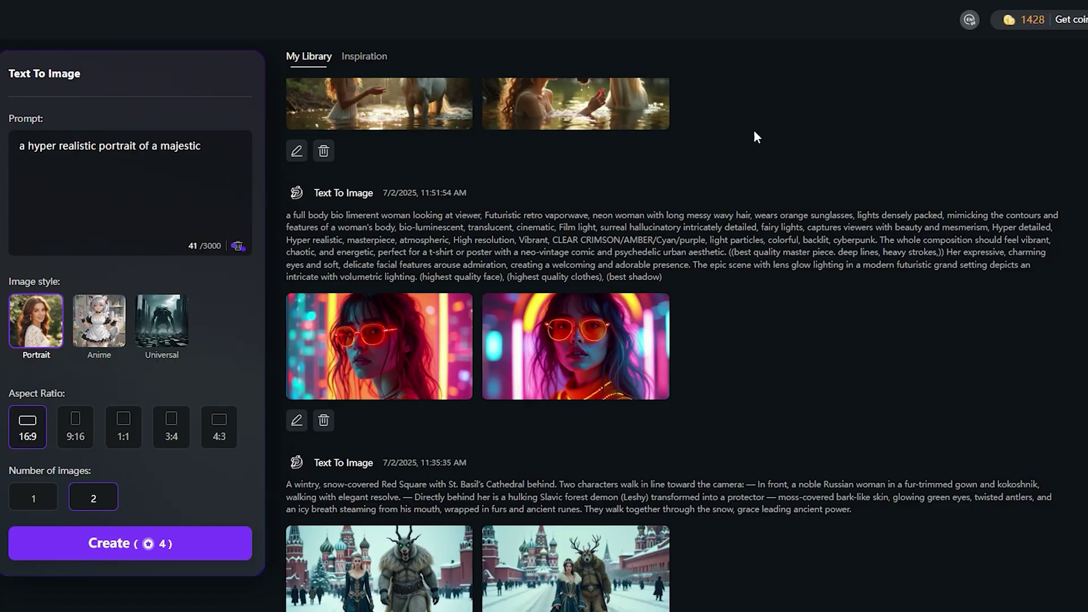
# - Preview the two unicorn images full size and return to the library
pyautogui.scroll(3, 400, 286)
pyautogui.click(400, 286)
pyautogui.click(912, 57)
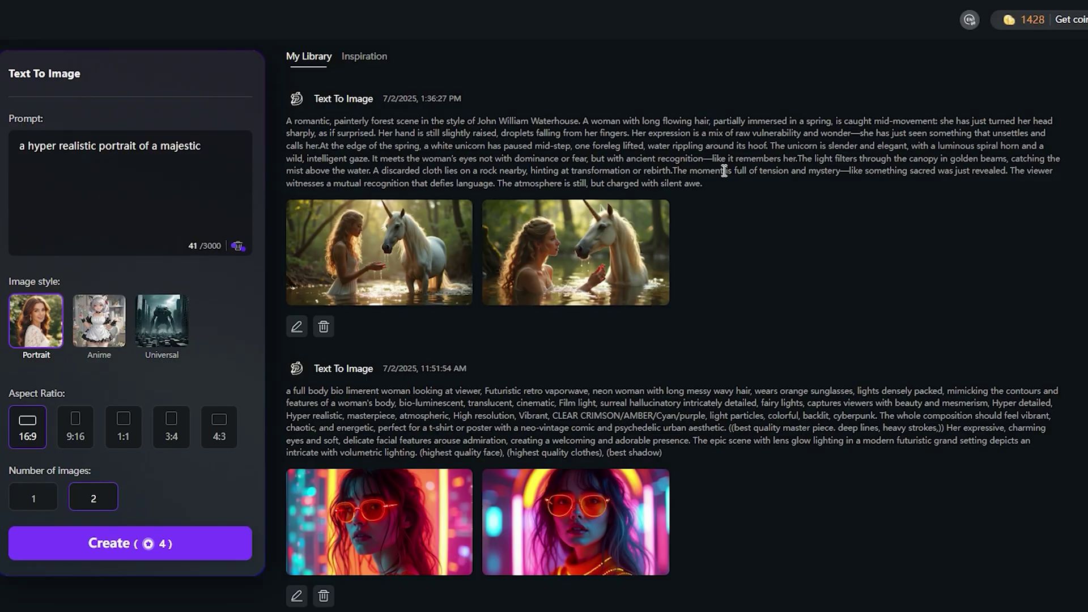
pyautogui.click(640, 283)
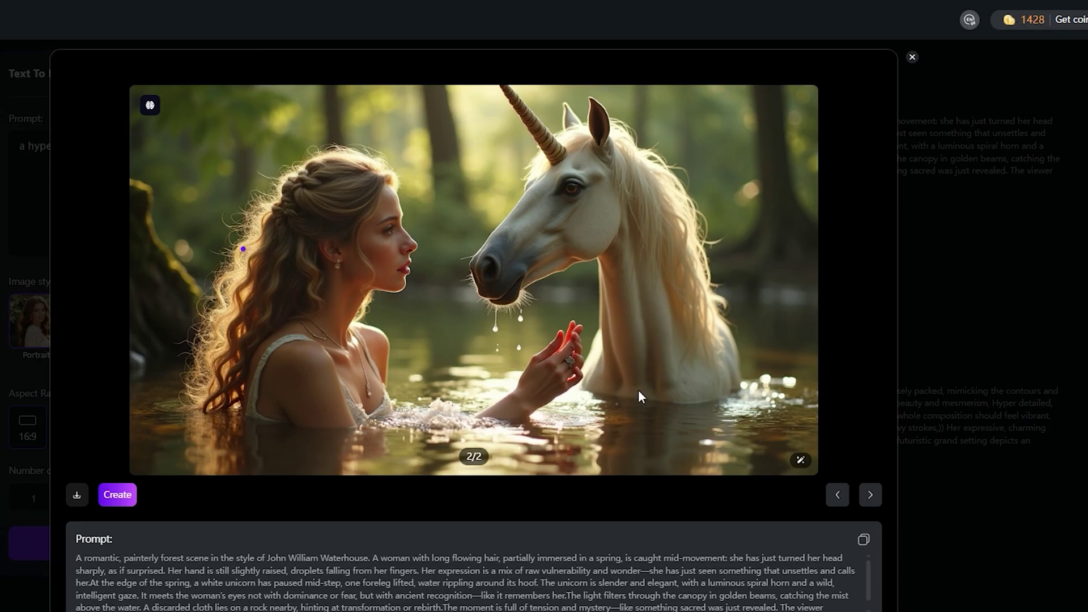
pyautogui.click(911, 59)
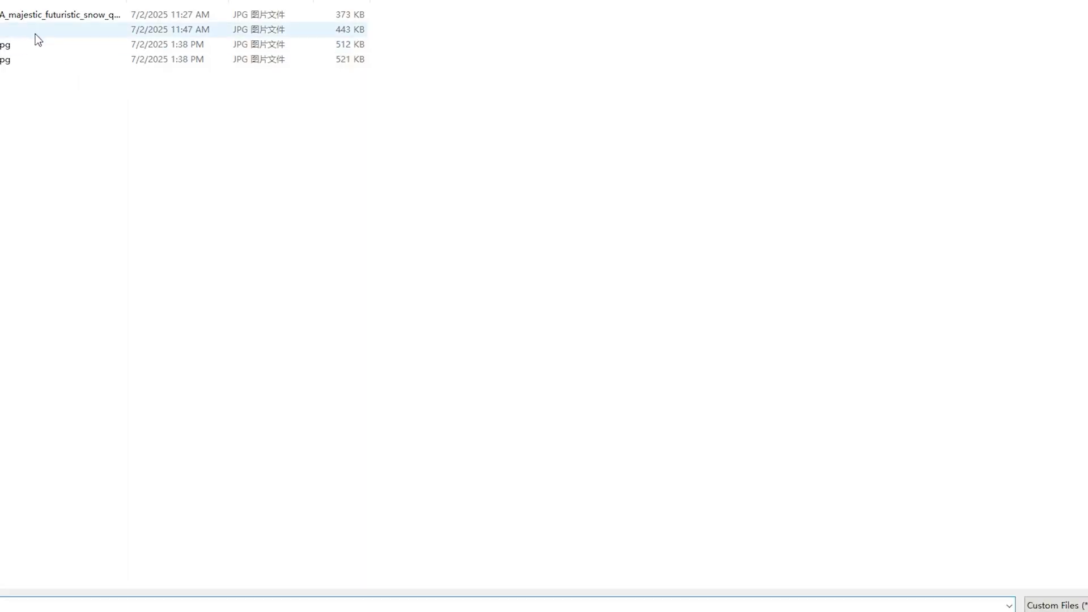
# - Attach the unicorn picture and generate a 5-second video from 'the women touchs the horse gently'
pyautogui.doubleClick(41, 49)
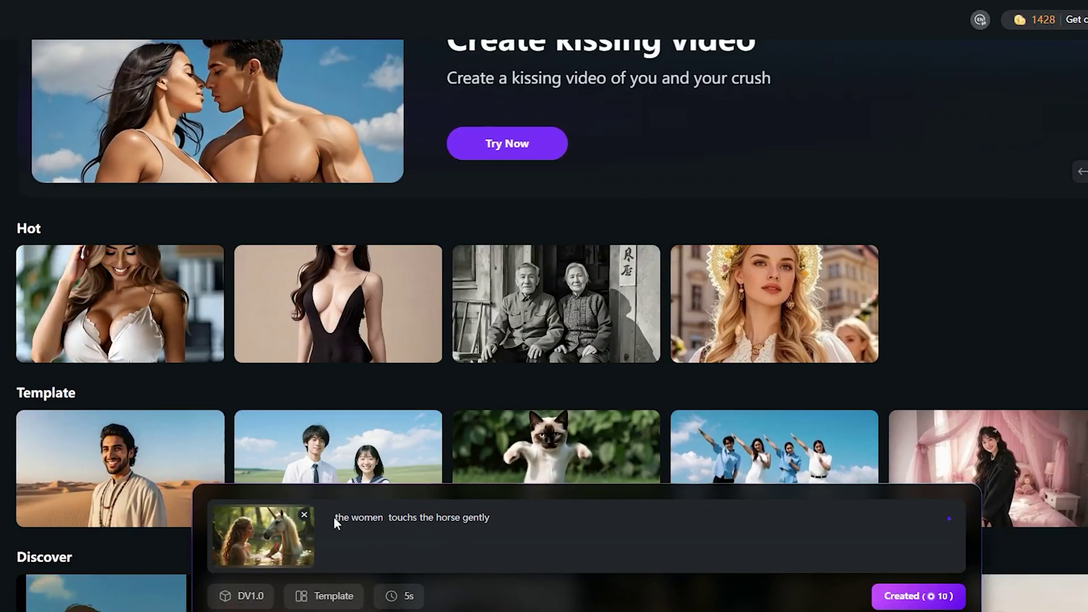
pyautogui.moveTo(334, 517); pyautogui.dragTo(525, 523)
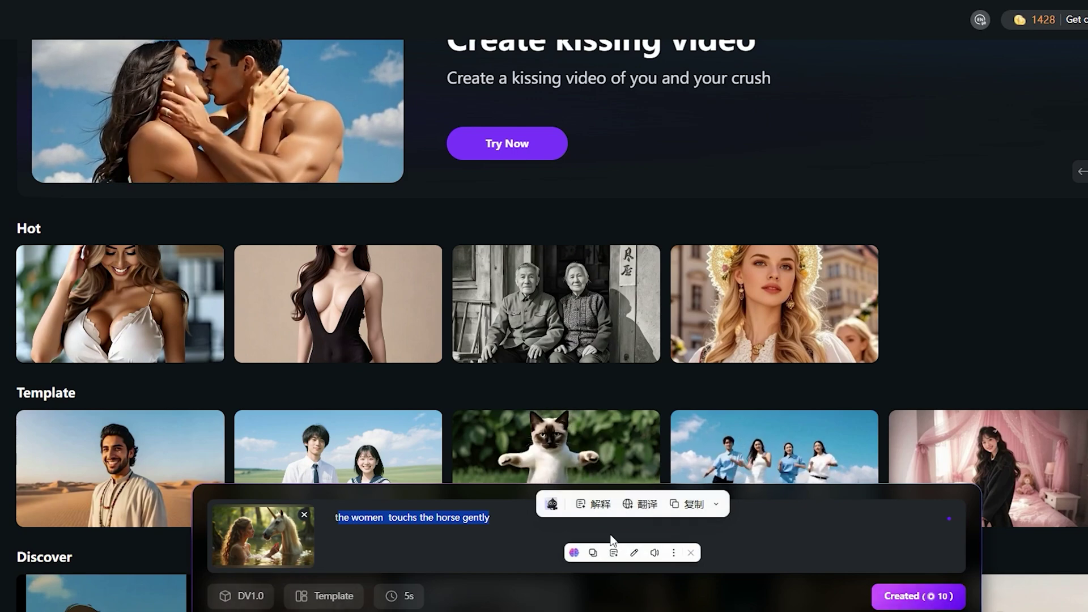
pyautogui.click(374, 513)
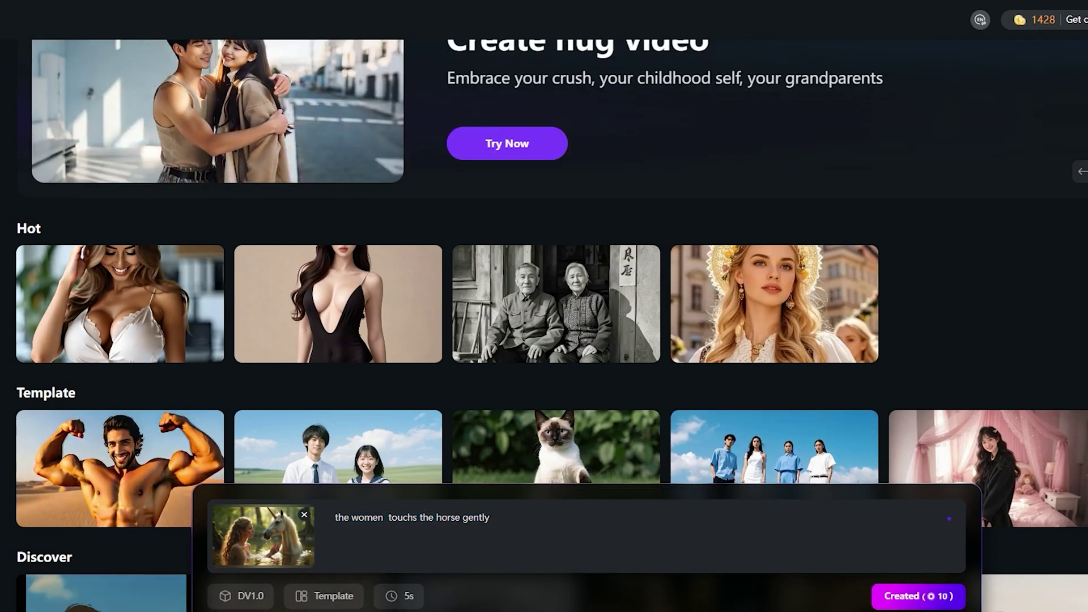
pyautogui.press('Return')
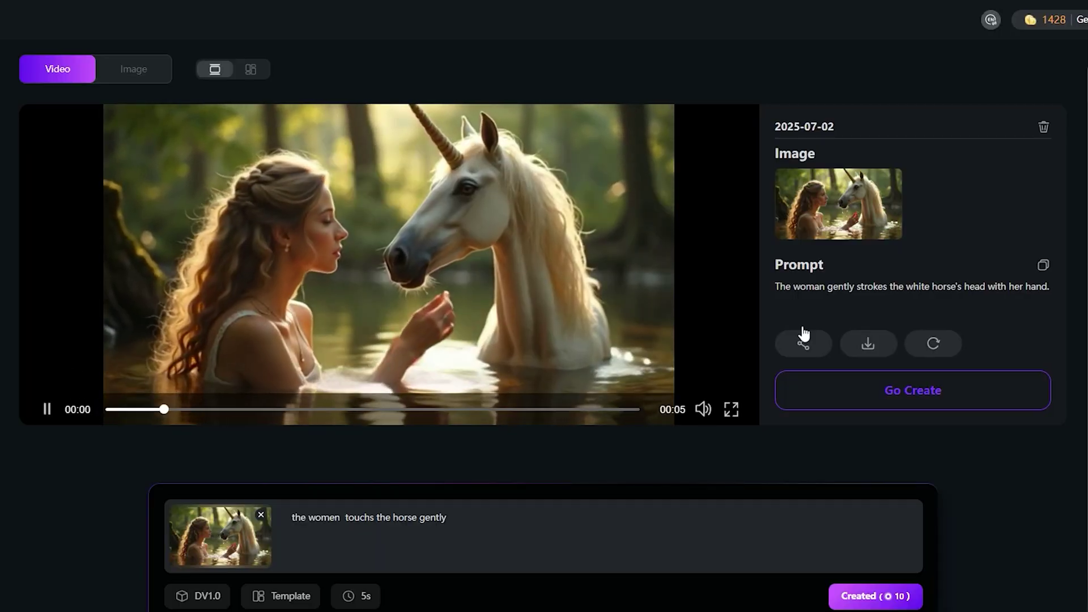
# - Finish the next clip's prompt, 'the women touchs her glass', with the neon sunglasses image
pyautogui.scroll(-1, 150, 333)
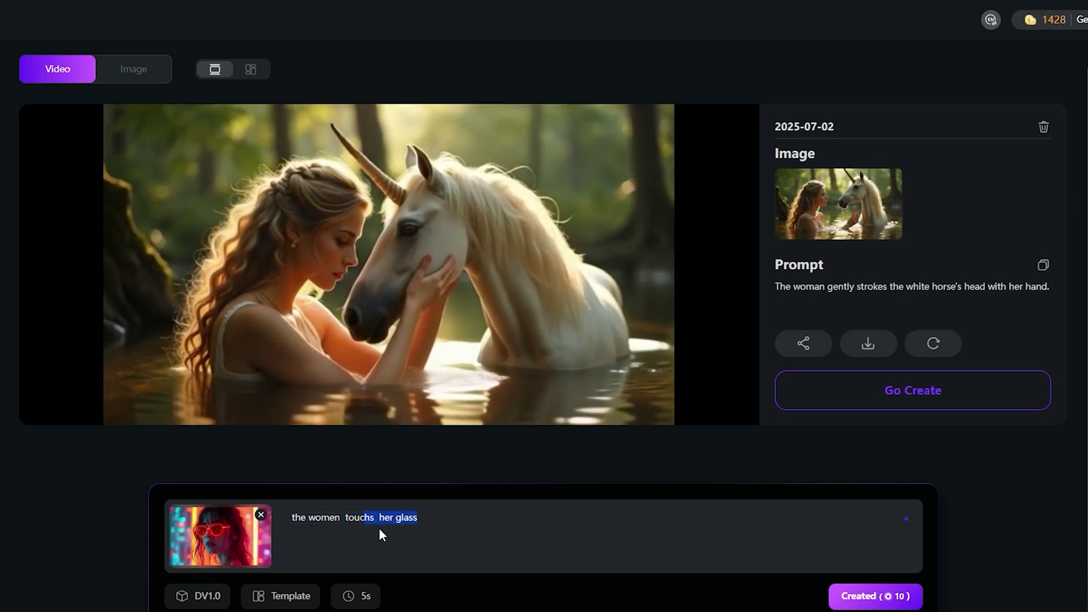
pyautogui.click(461, 530)
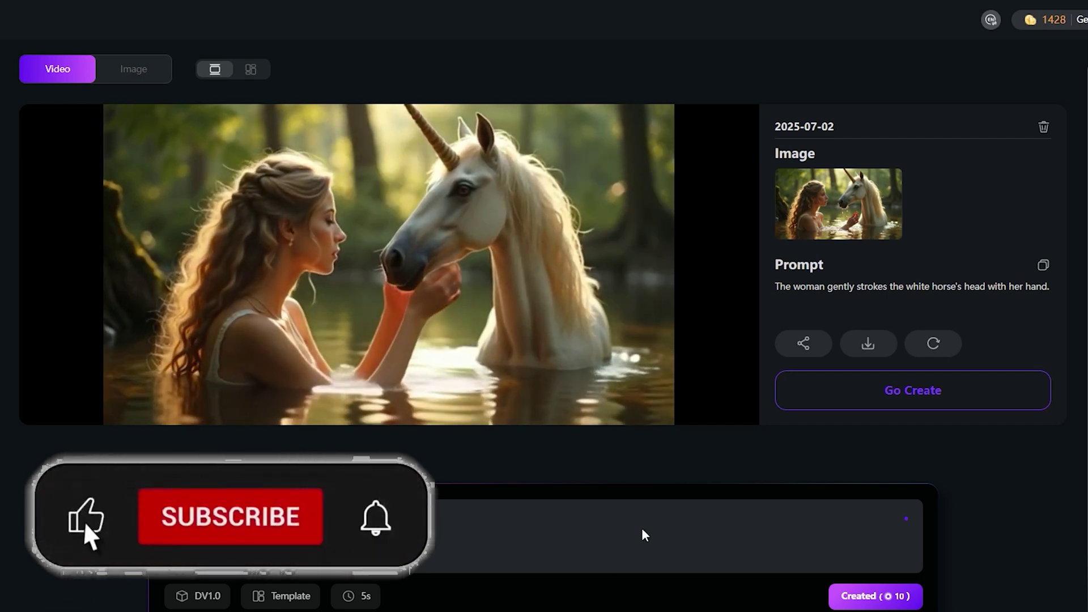
pyautogui.moveTo(594, 269)
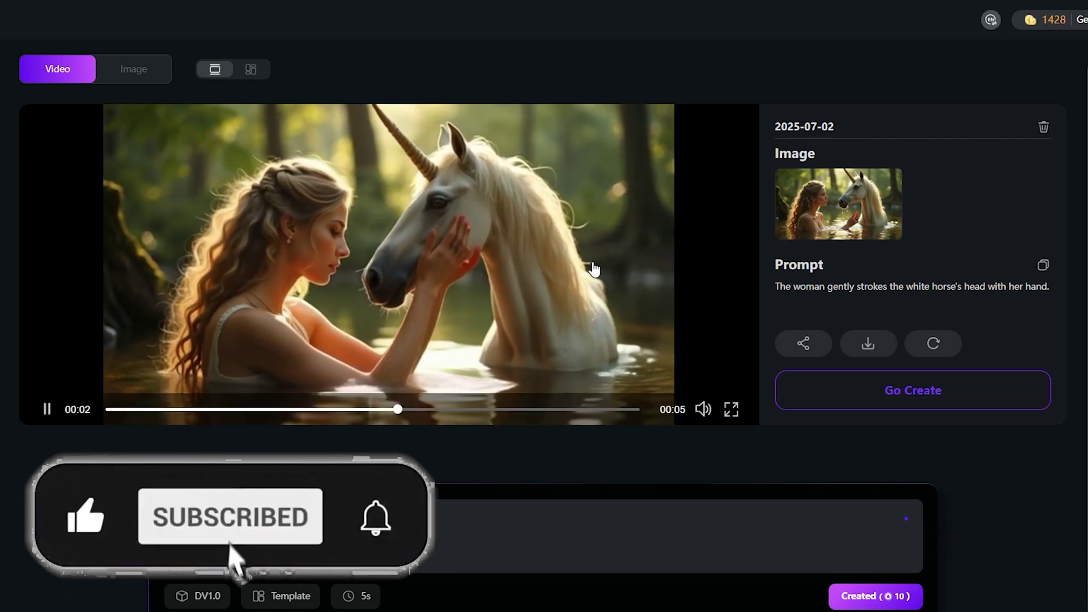